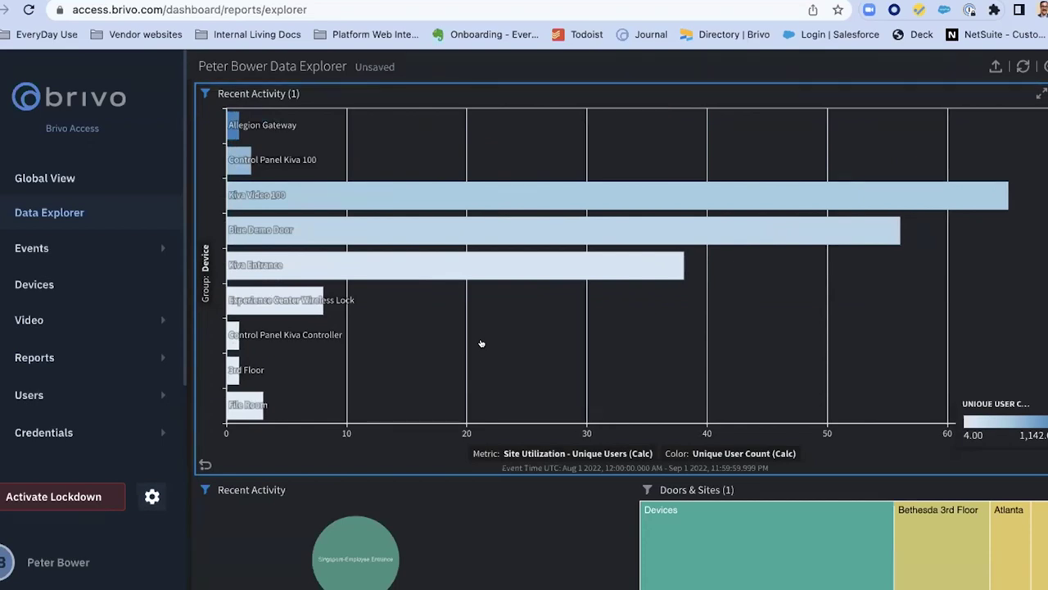
Step: Open the Devices page and examine the device status at each site down to Bethesda 3rd Floor
mouse_move(684, 200)
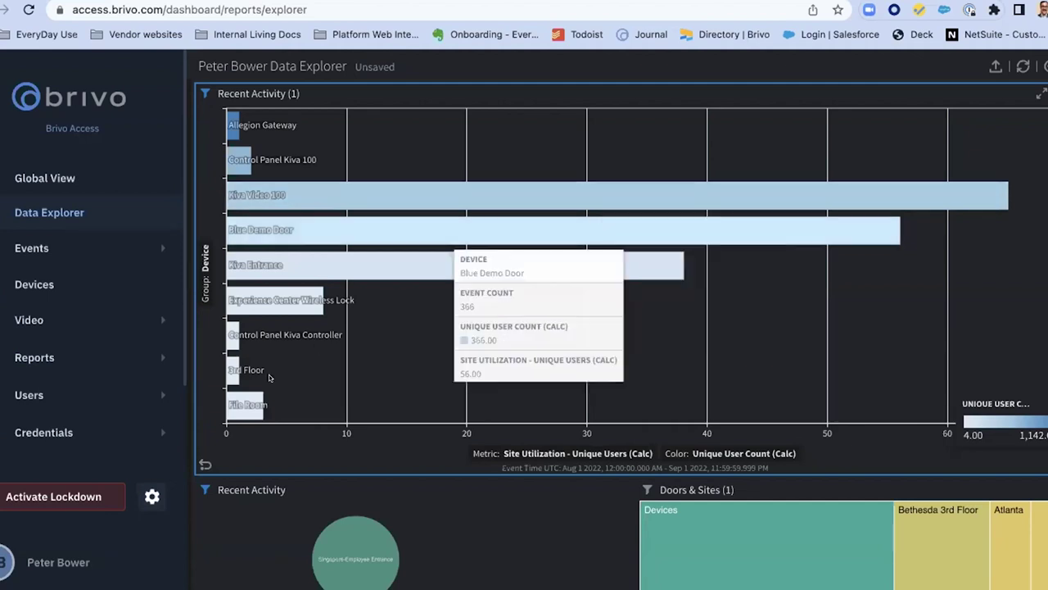
mouse_move(225, 375)
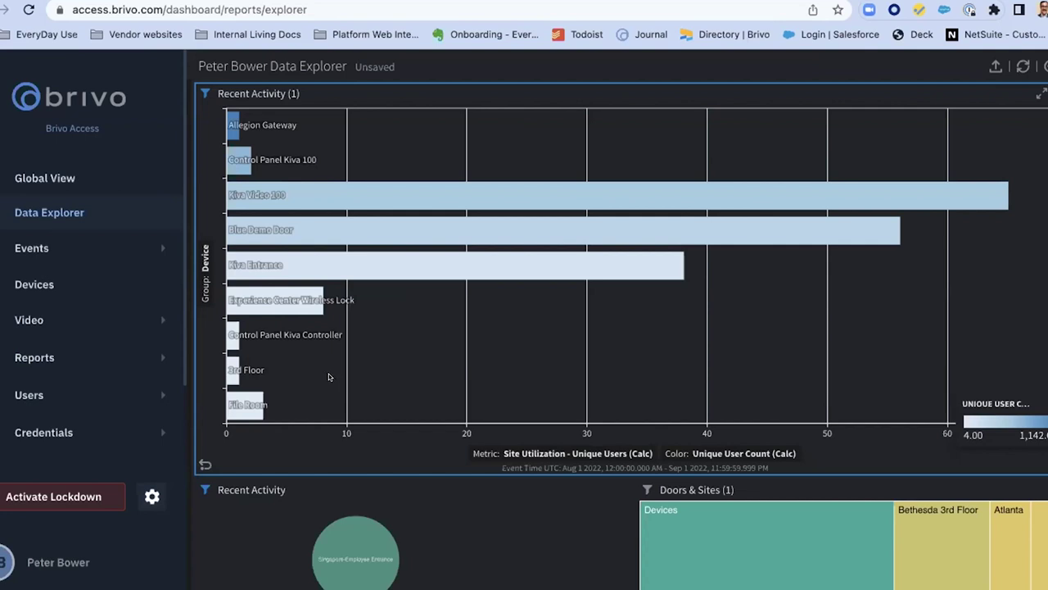
left_click(23, 288)
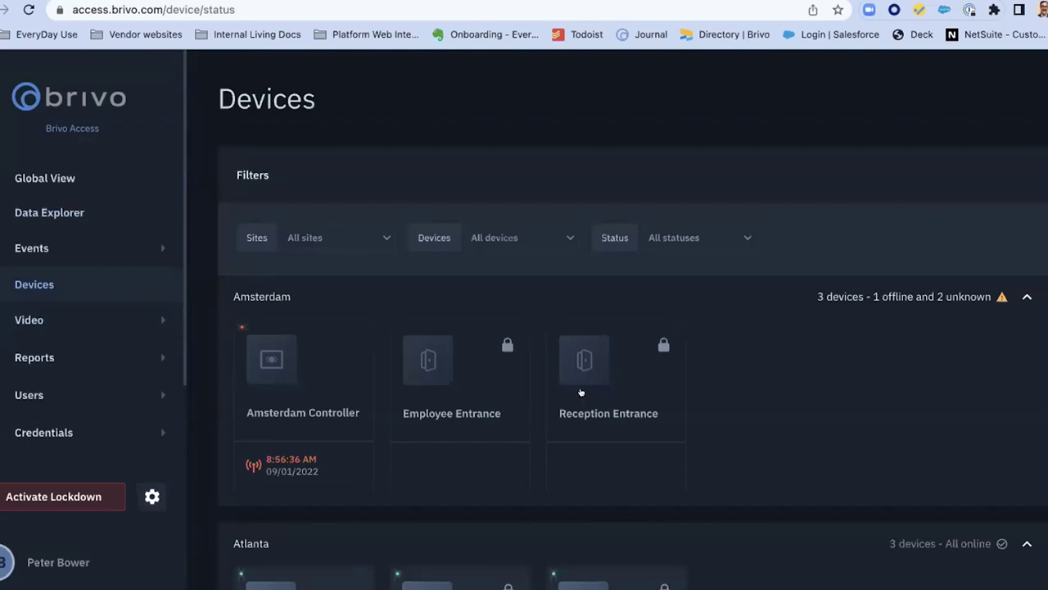
scroll(597, 390, "down", 3)
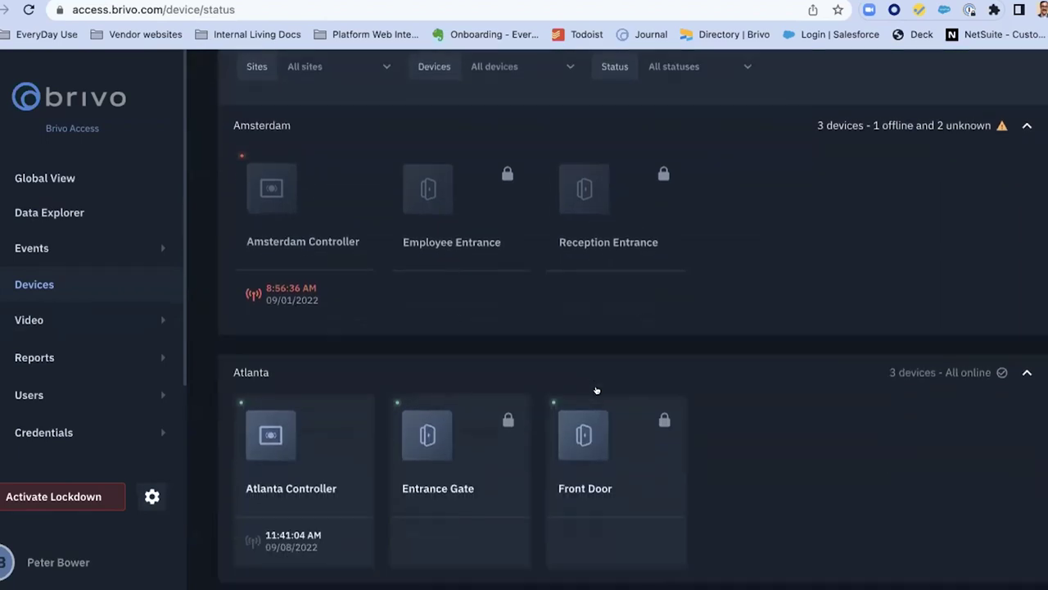
scroll(597, 391, "down", 3)
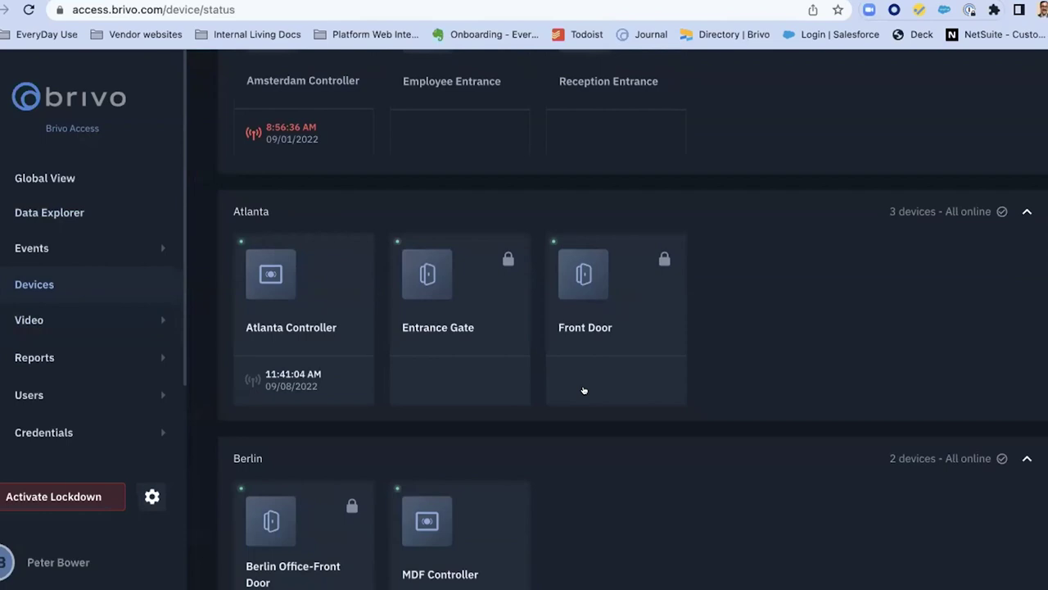
scroll(585, 391, "up", 3)
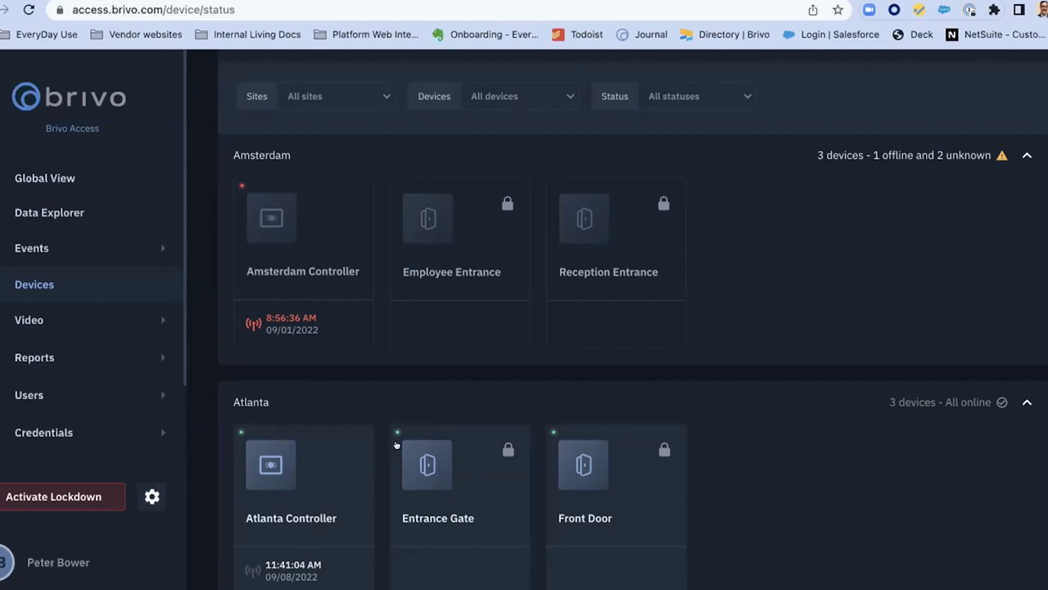
scroll(398, 444, "down", 1)
scroll(398, 444, "down", 10)
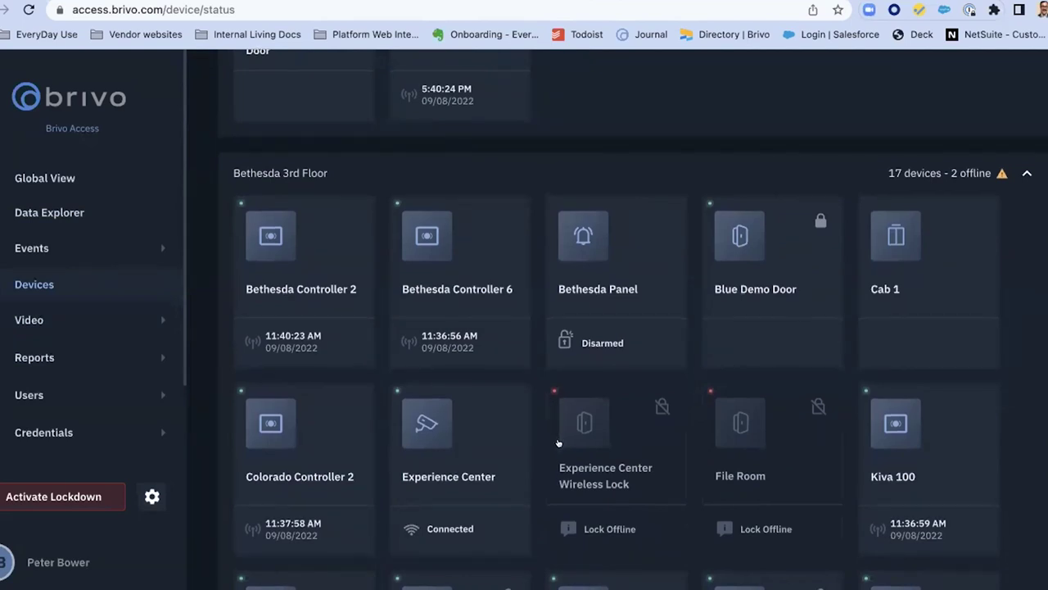
Step: Unlock Blue Demo Door from the live view of the Experience Center camera at Bethesda 3rd Floor, and close the view
scroll(557, 443, "down", 1)
left_click(421, 395)
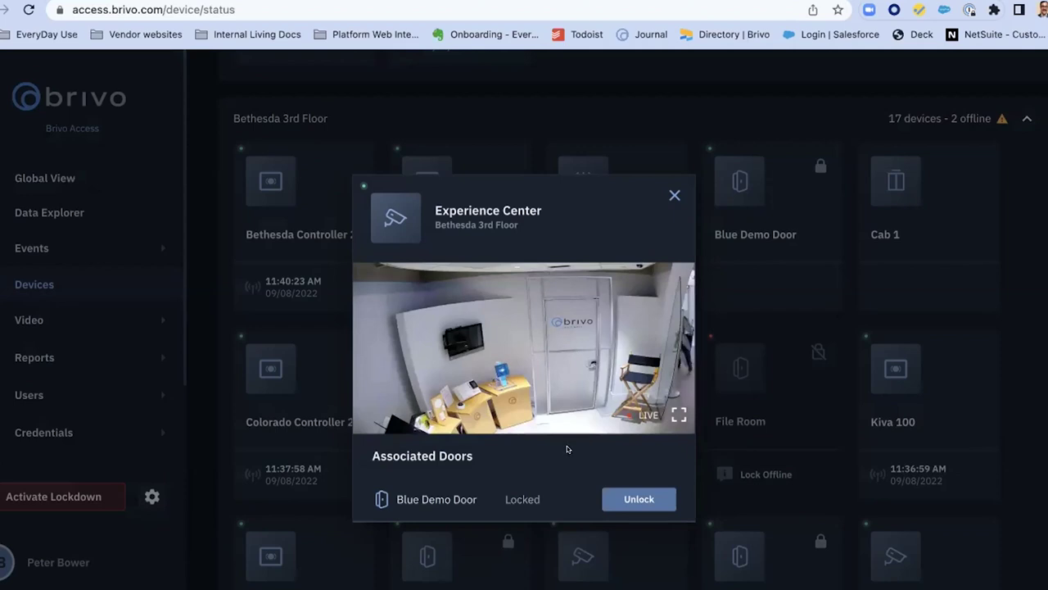
left_click(620, 500)
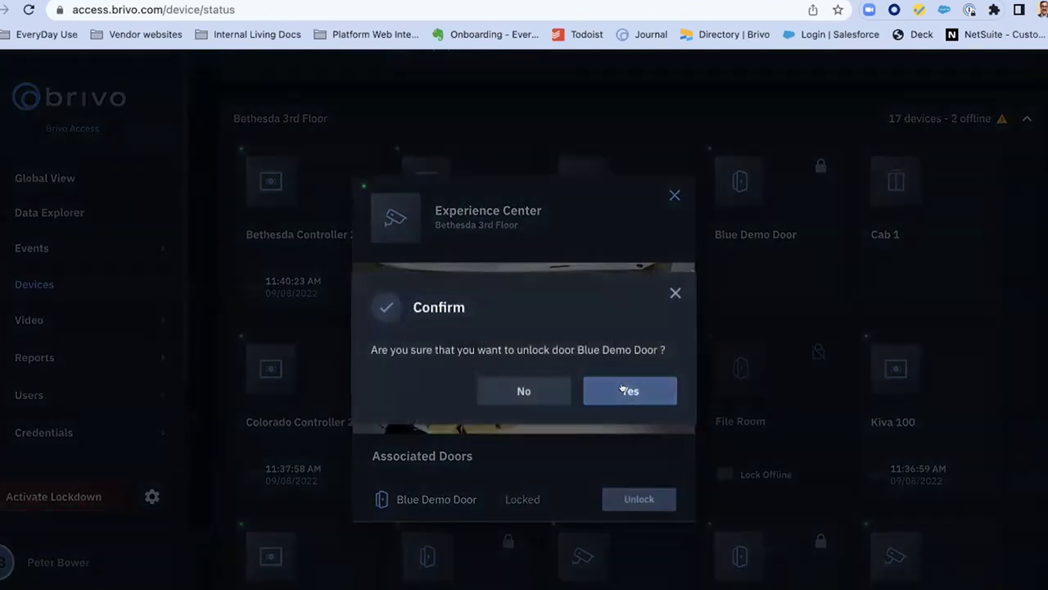
left_click(625, 390)
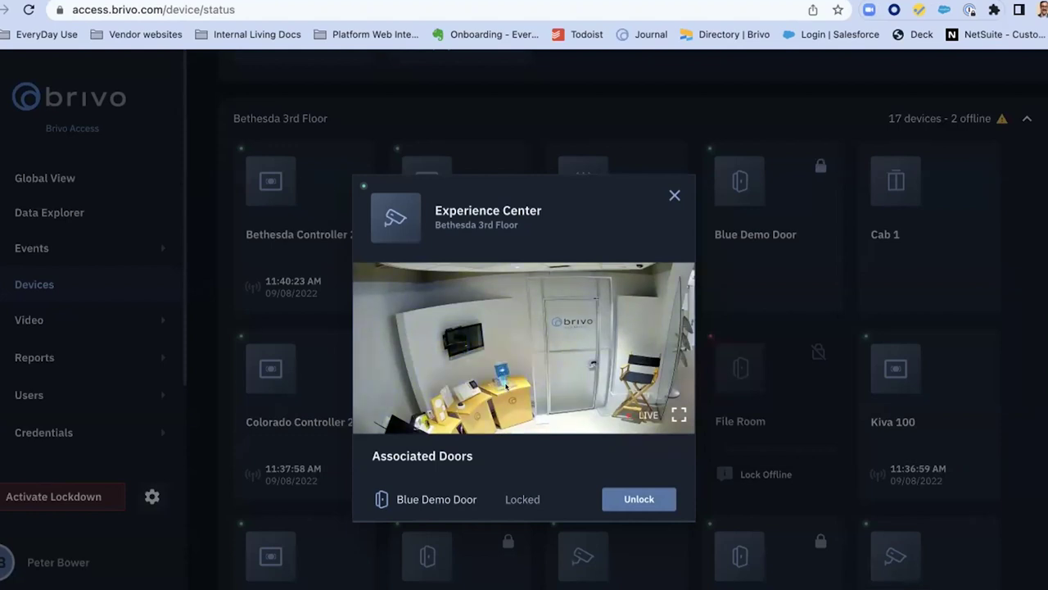
left_click(673, 194)
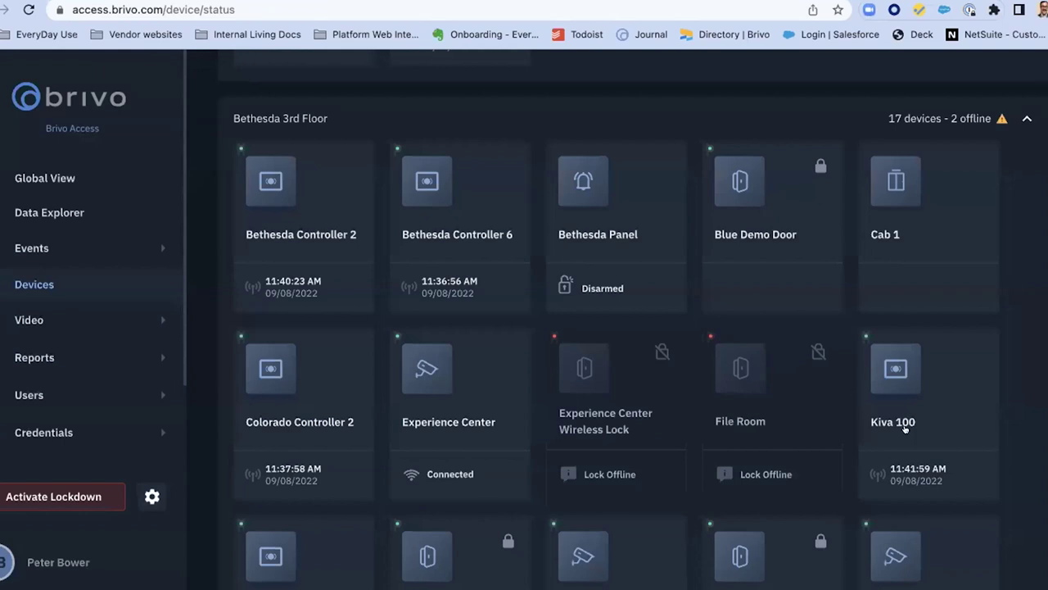
Step: Unlock the Kiva Entrance door at Bethesda 3rd Floor from its device details
scroll(725, 491, "down", 2)
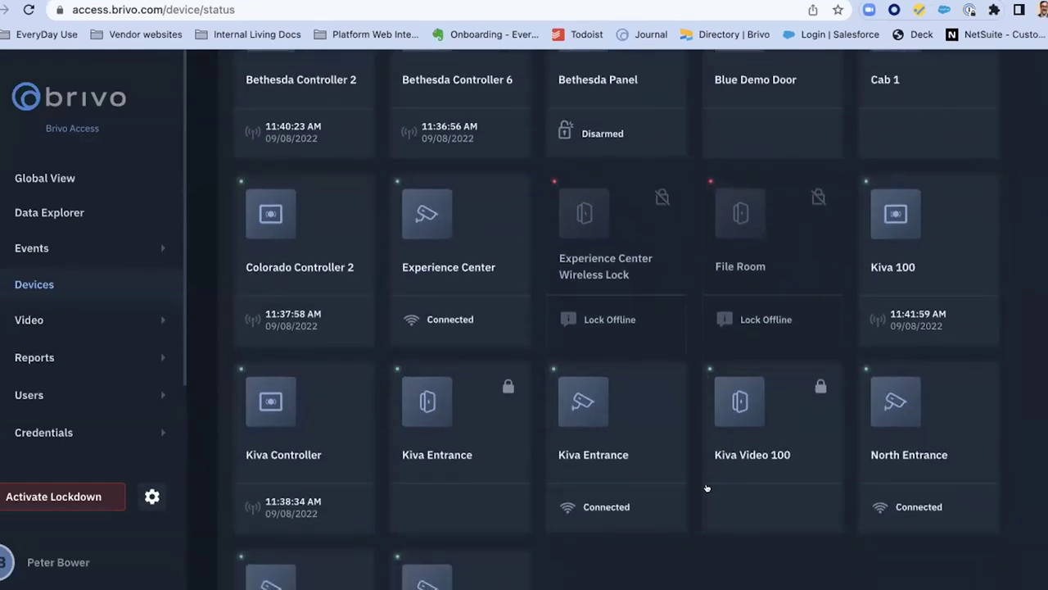
left_click(432, 432)
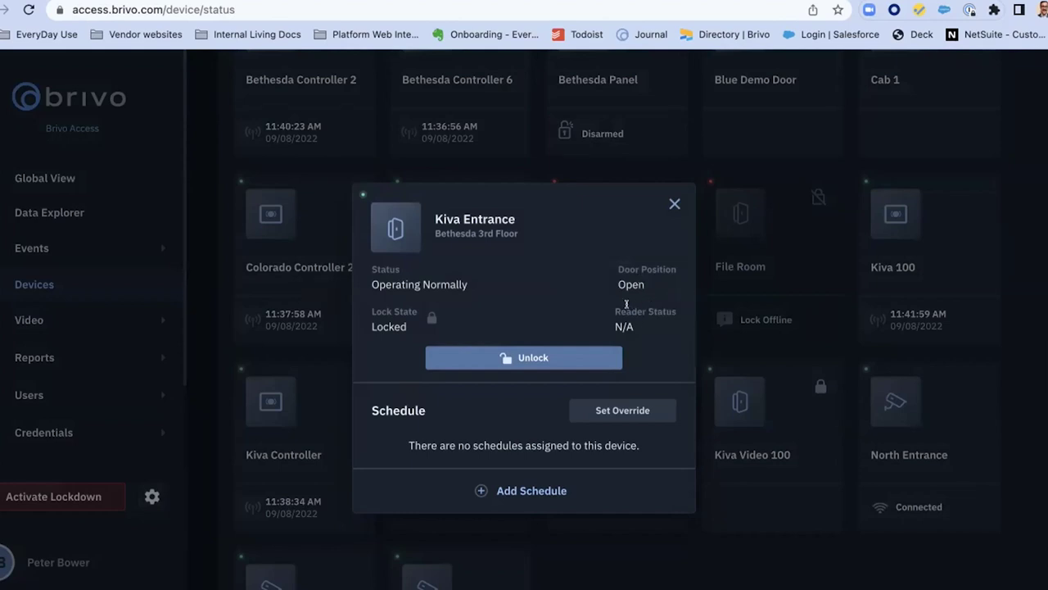
left_click(502, 358)
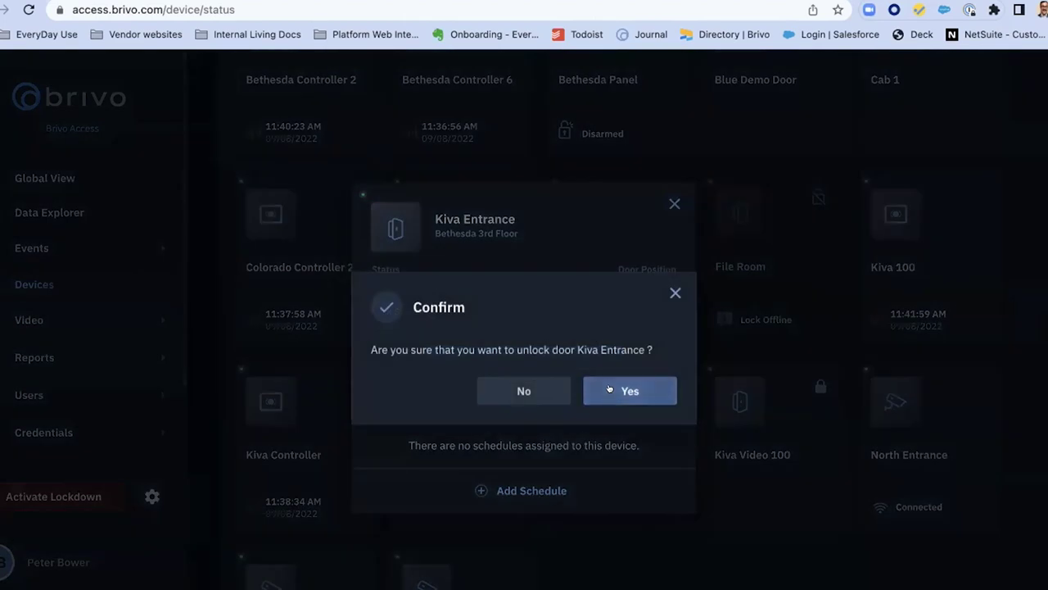
left_click(609, 389)
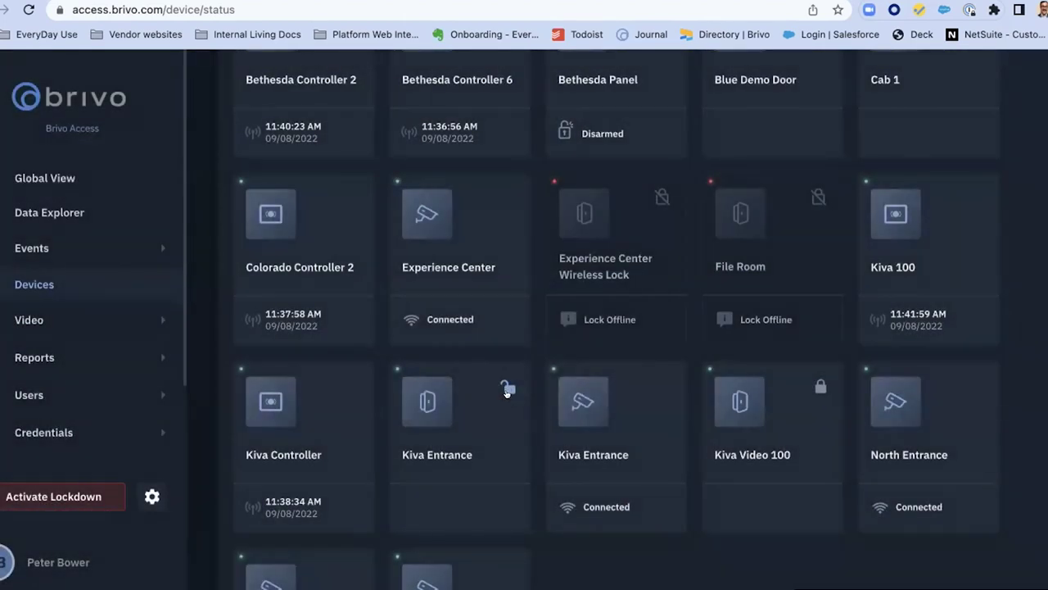
Step: Draft a Universal - 8-5 schedule in the Unlocked state for the Kiva Entrance door and discard it unsaved
left_click(468, 416)
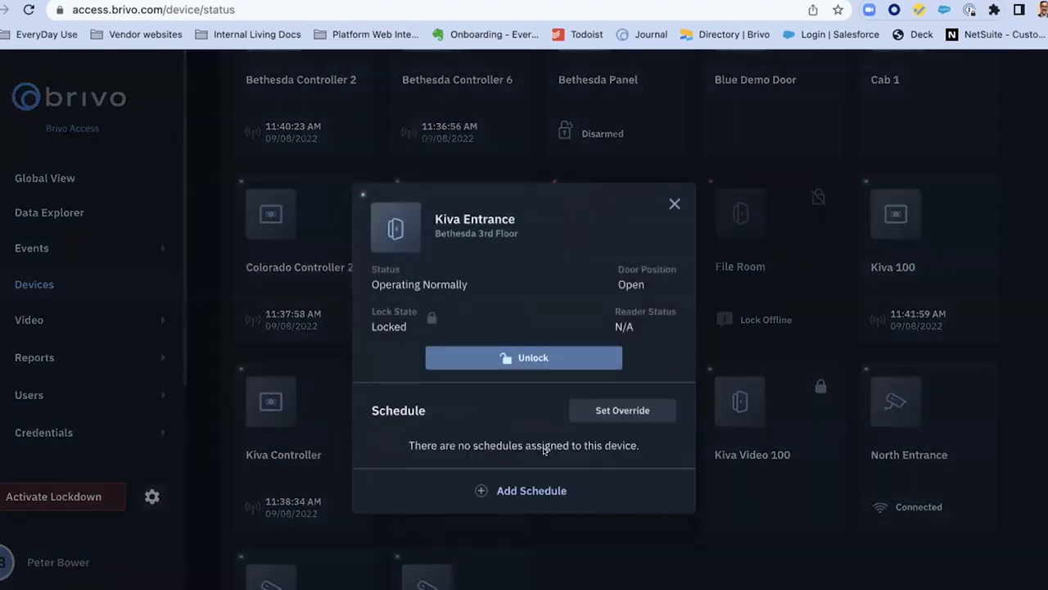
left_click(508, 490)
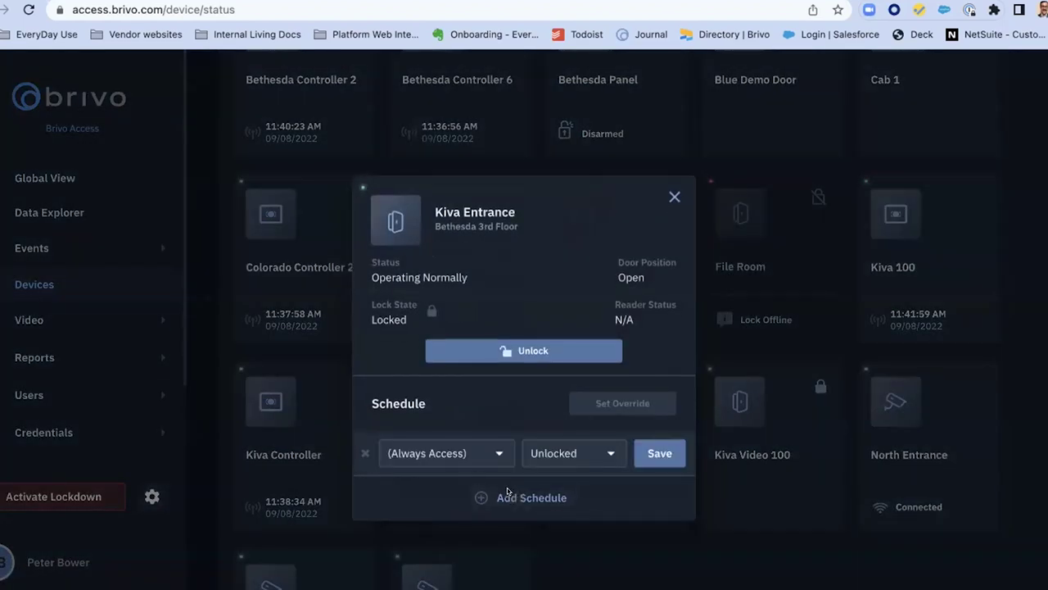
left_click(469, 453)
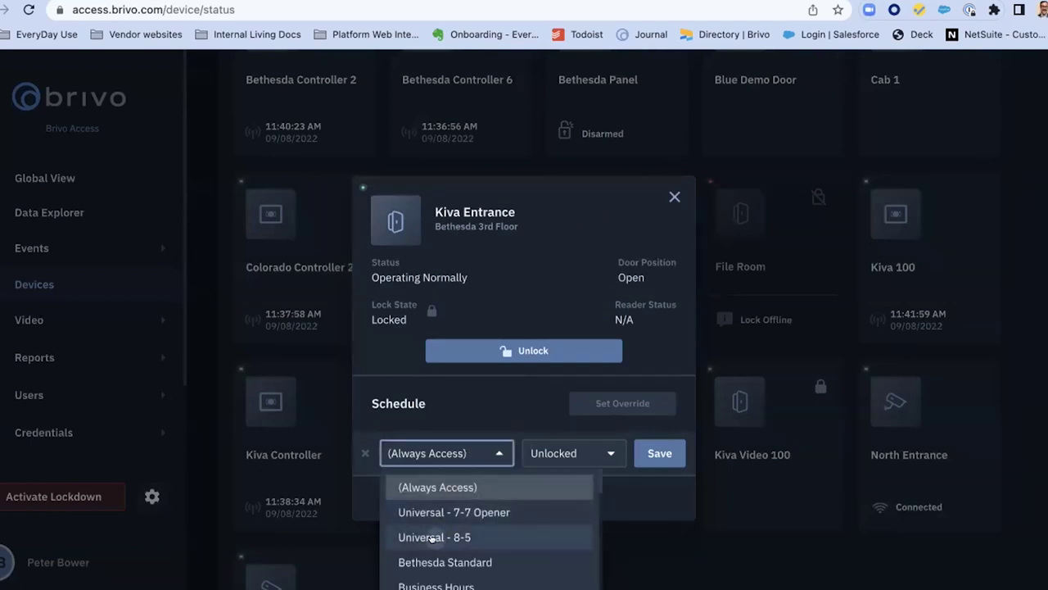
left_click(432, 538)
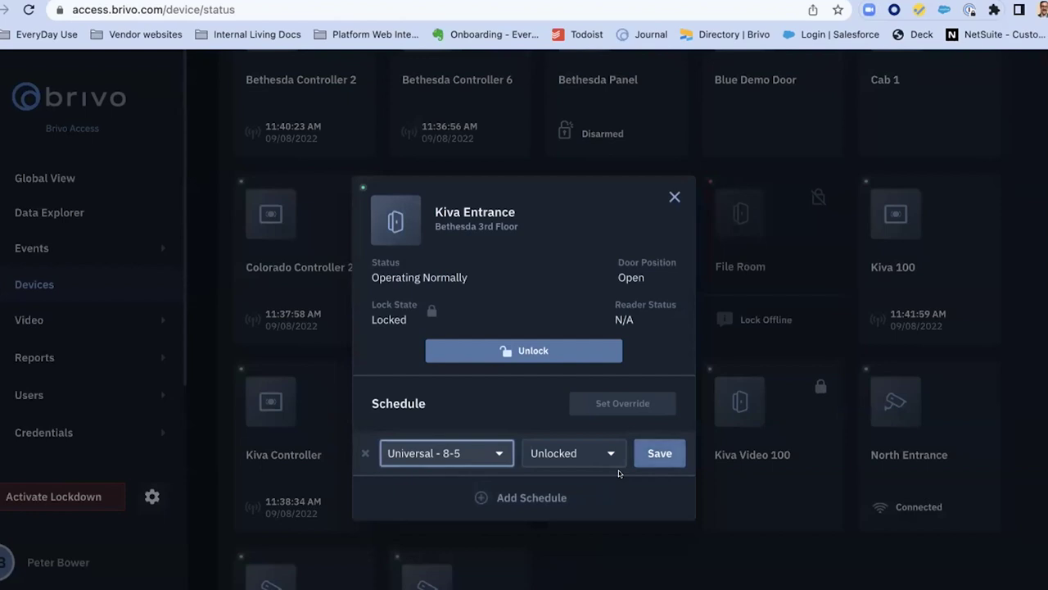
left_click(545, 399)
left_click(365, 453)
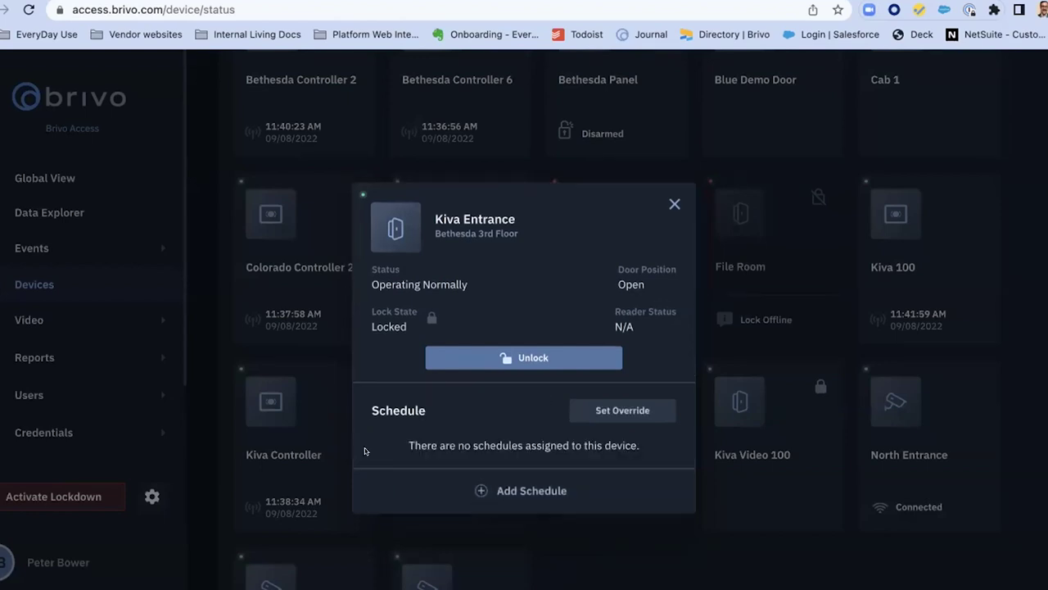
Step: Draft an Unlock schedule override lasting until a certain time for the Kiva Entrance door and close it unsaved
left_click(629, 408)
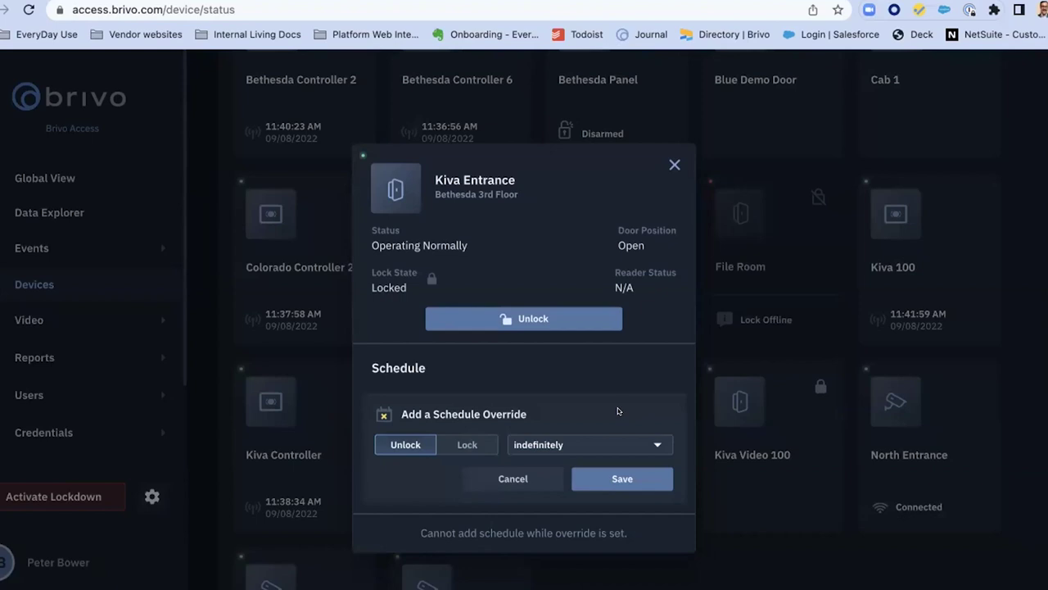
left_click(521, 443)
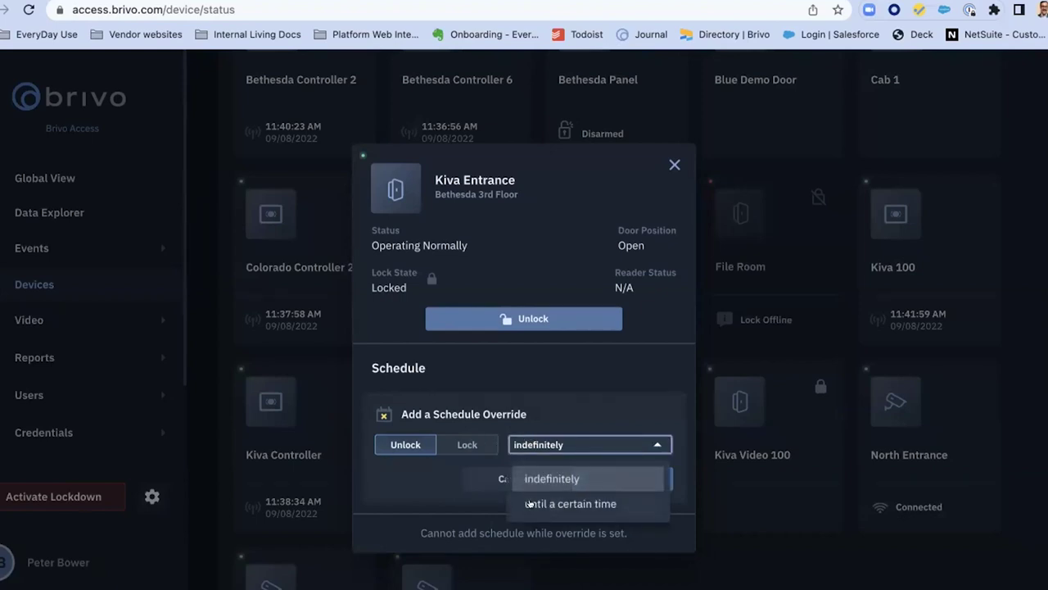
left_click(528, 503)
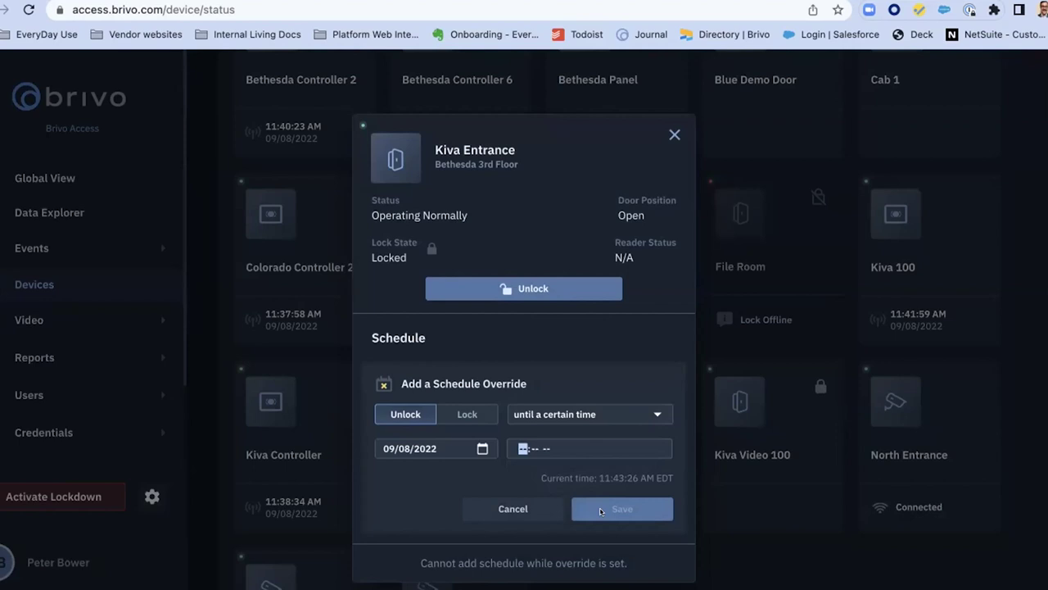
left_click(674, 134)
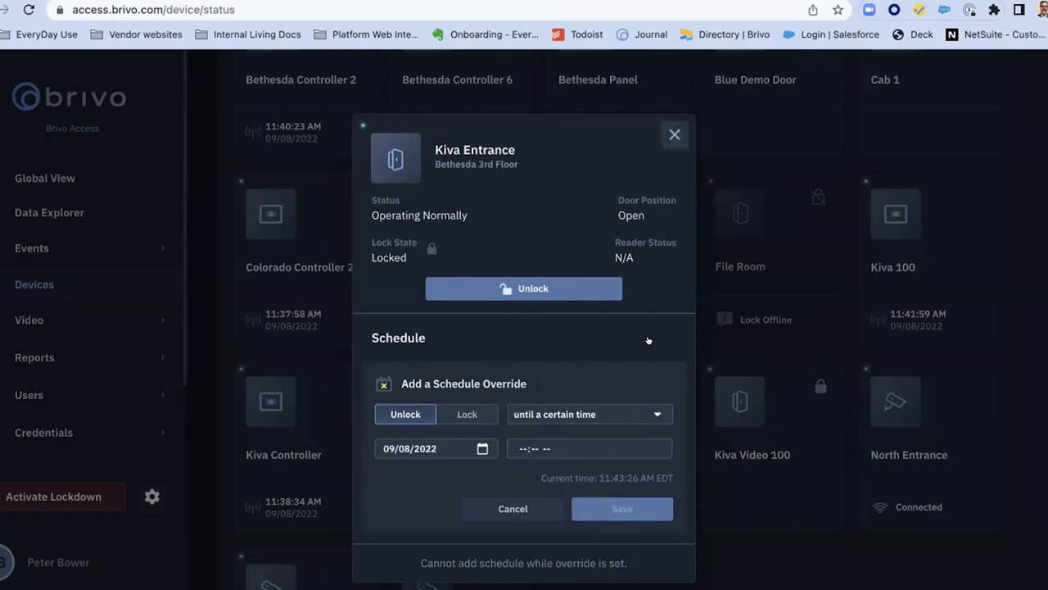
Step: Filter the device list to Doors at the Bethesda 3rd Floor and Colorado Warehouse sites
scroll(598, 490, "down", 7)
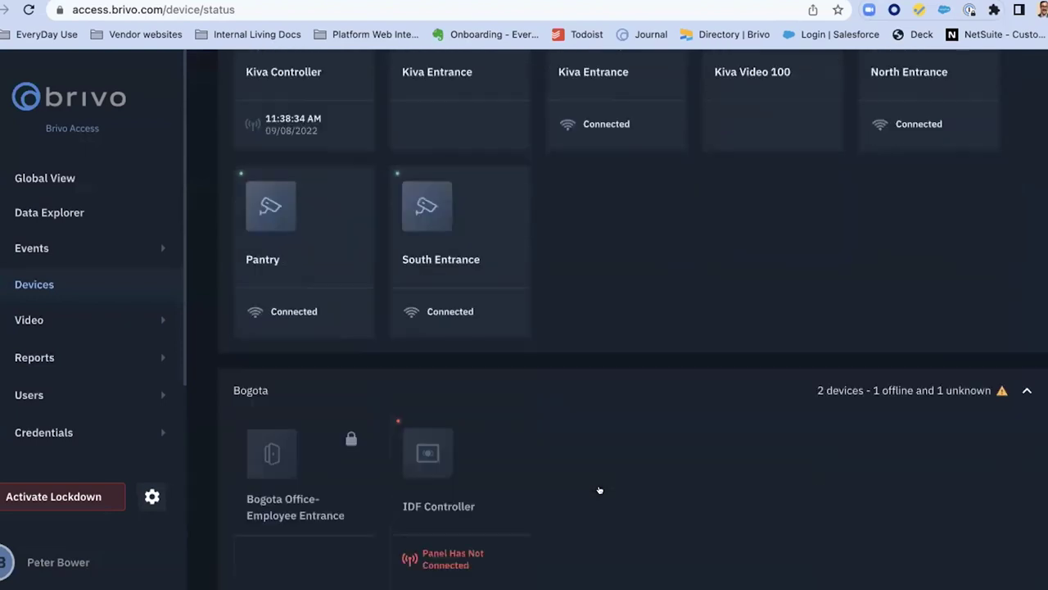
scroll(602, 488, "down", 6)
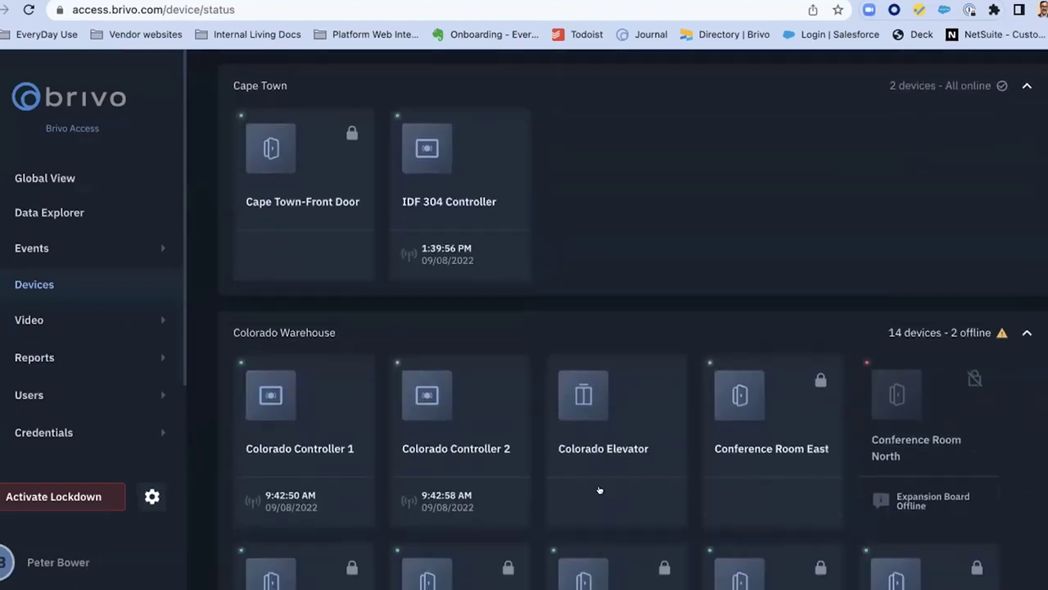
scroll(599, 490, "down", 2)
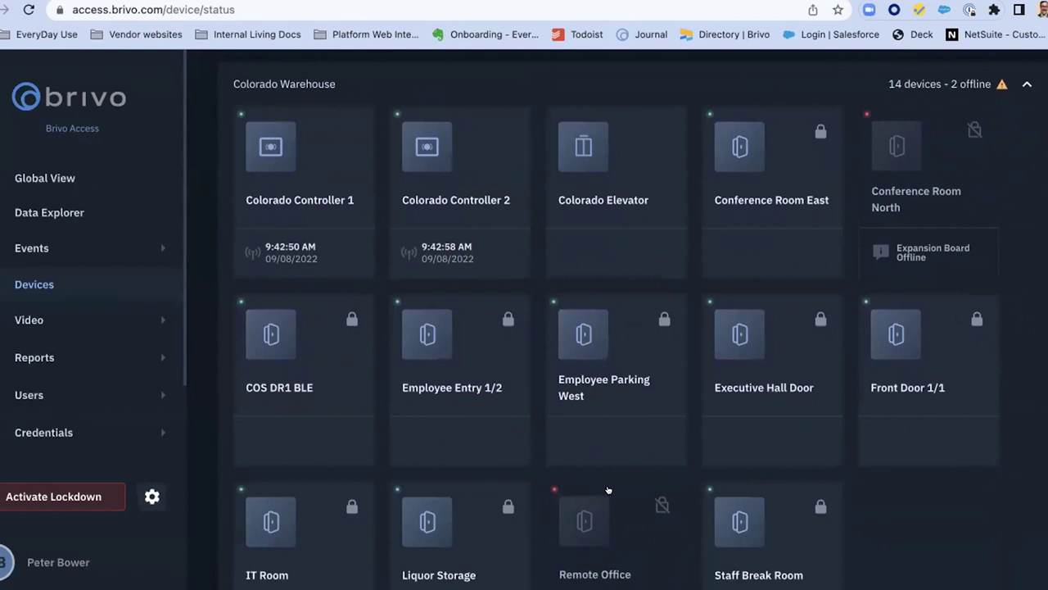
scroll(609, 489, "up", 20)
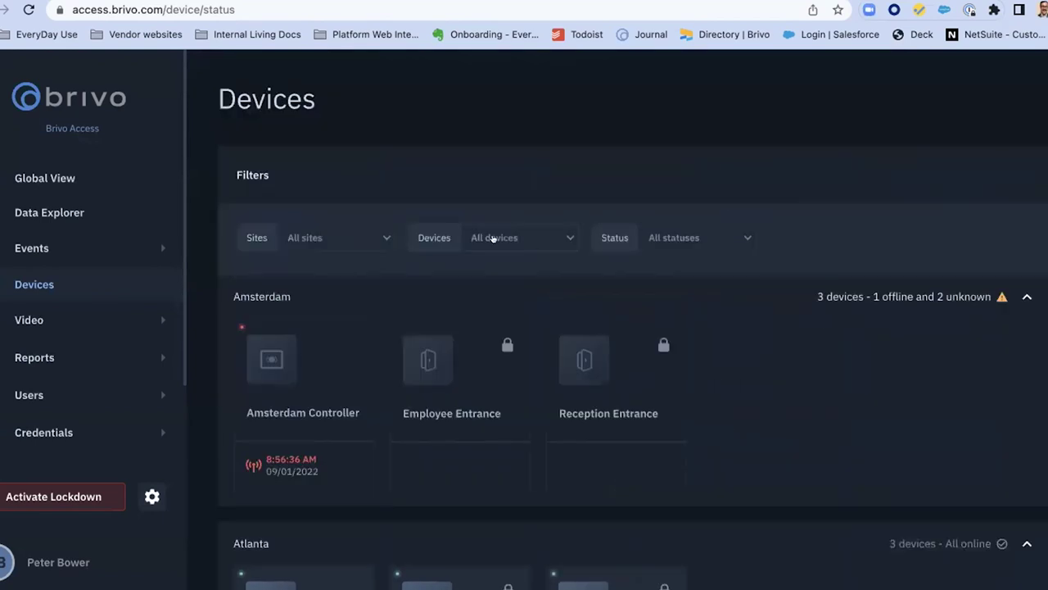
left_click(493, 237)
left_click(424, 301)
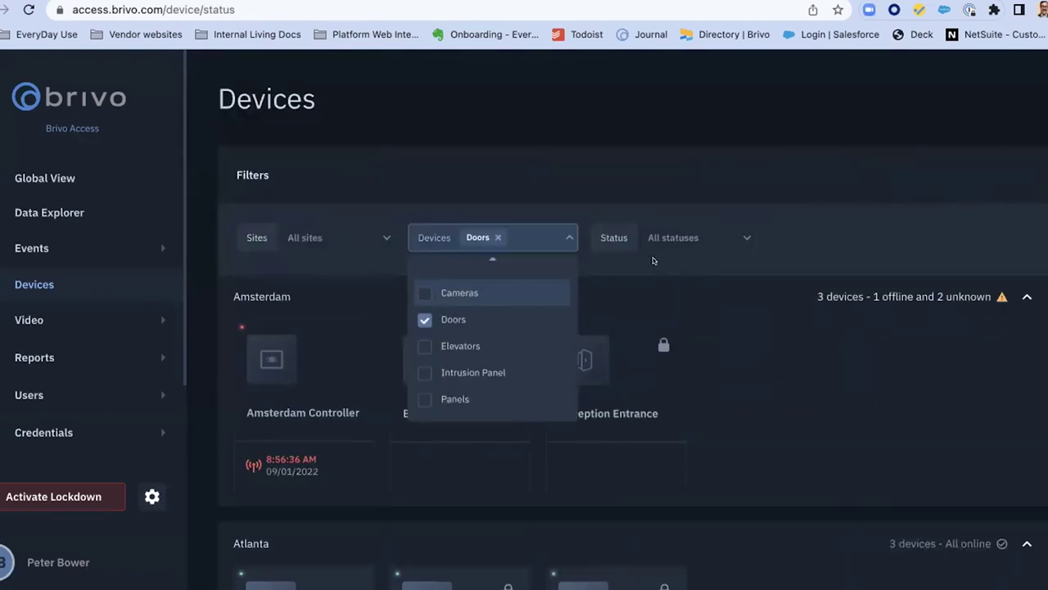
left_click(670, 237)
left_click(322, 239)
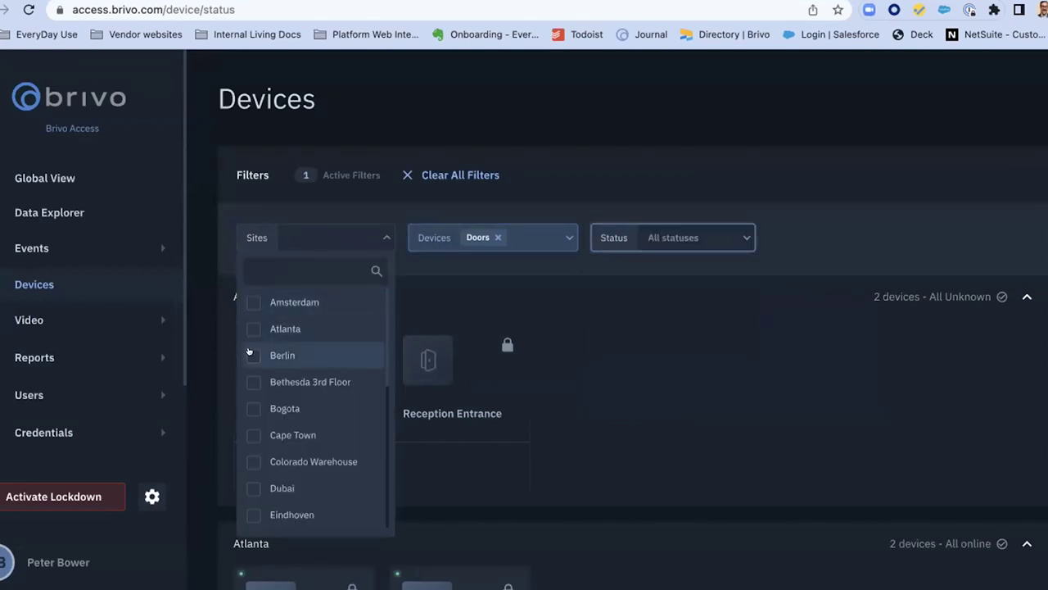
left_click(249, 380)
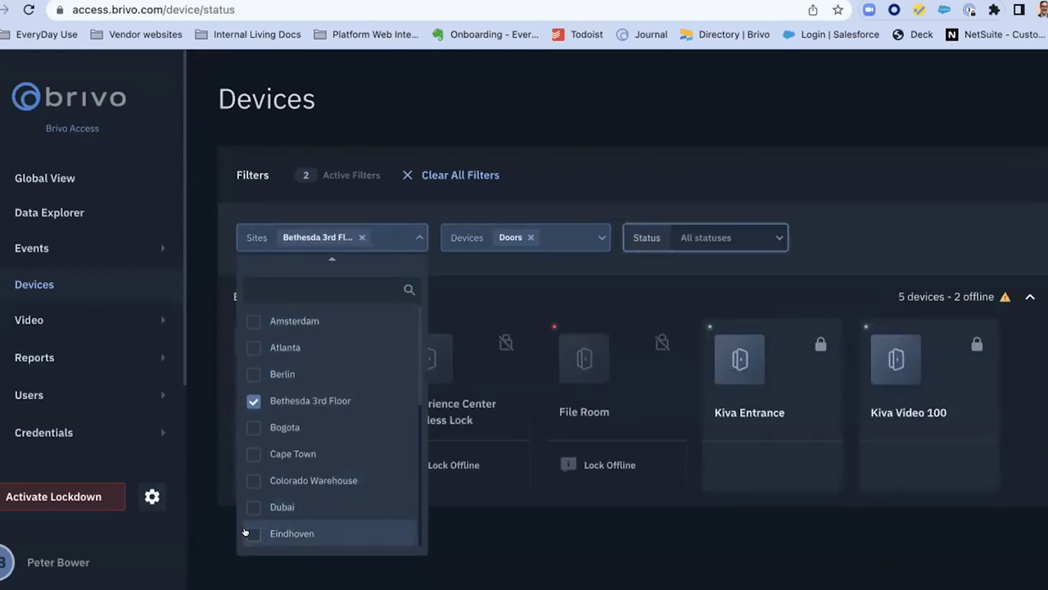
left_click(249, 480)
left_click(564, 140)
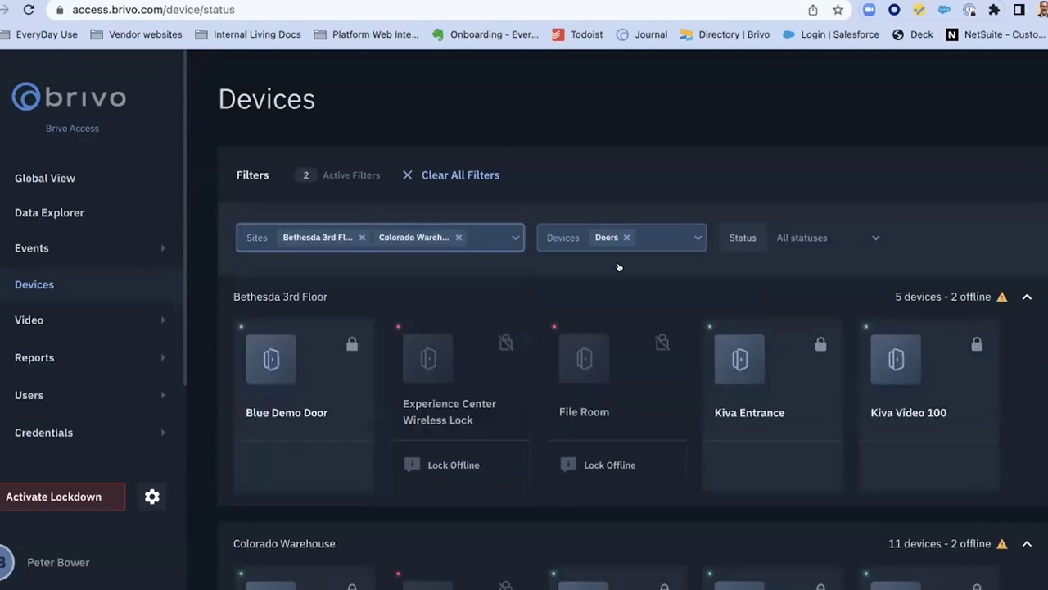
Step: Examine the filtered doors at both sites and clear all filters
scroll(667, 368, "down", 6)
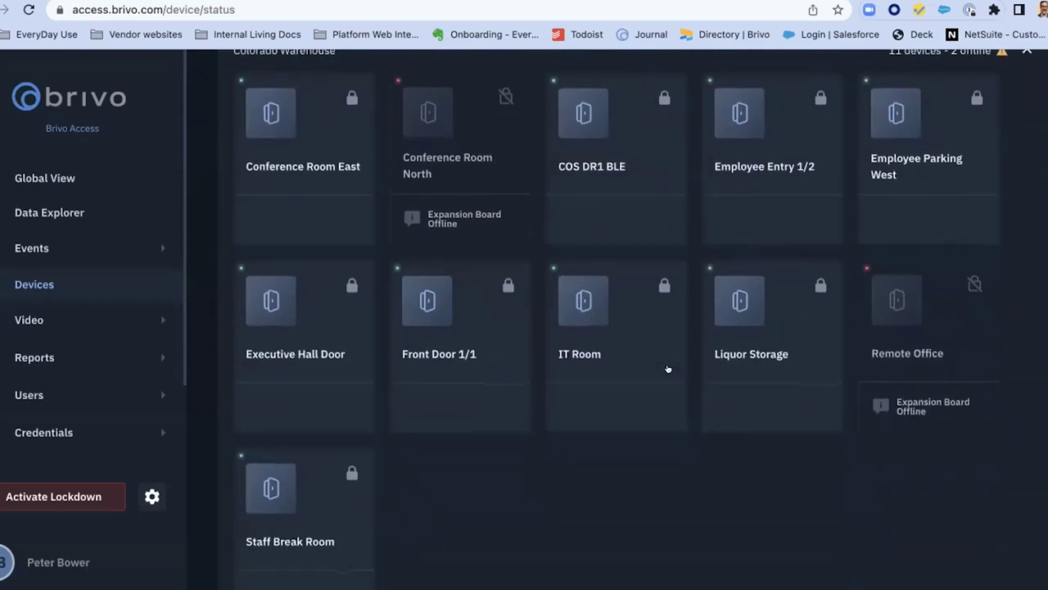
scroll(667, 368, "up", 3)
scroll(667, 369, "up", 3)
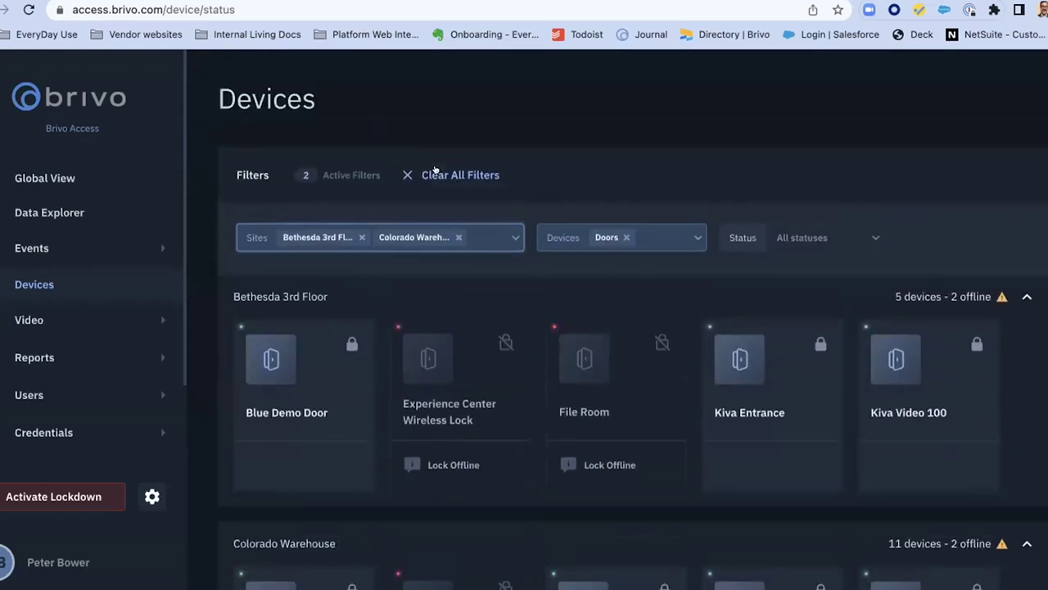
left_click(435, 172)
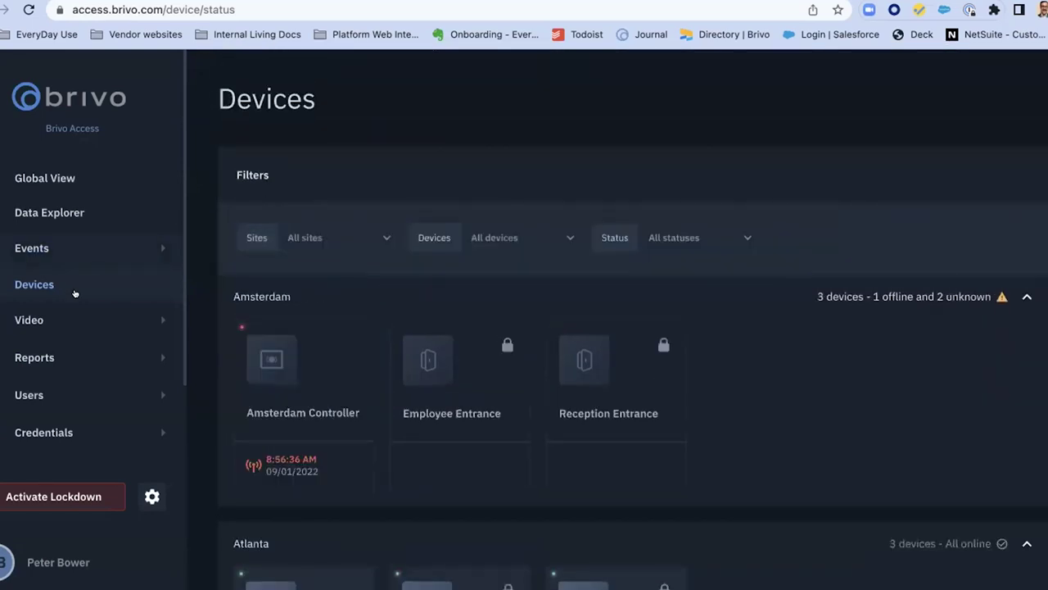
Step: Open the live view of all cameras and show the door linked to the Experience Center camera
left_click(43, 319)
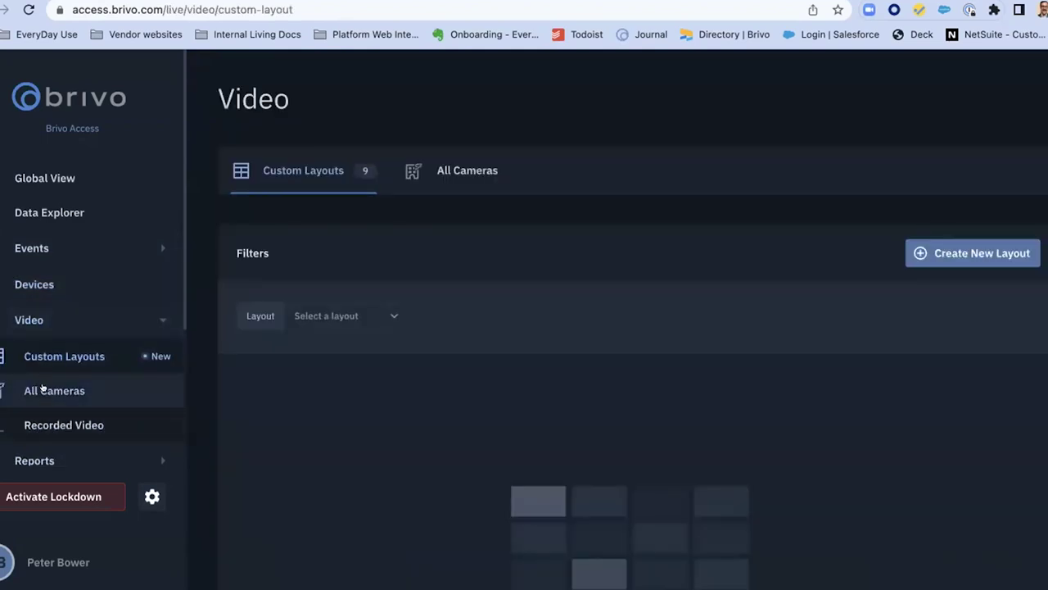
left_click(43, 390)
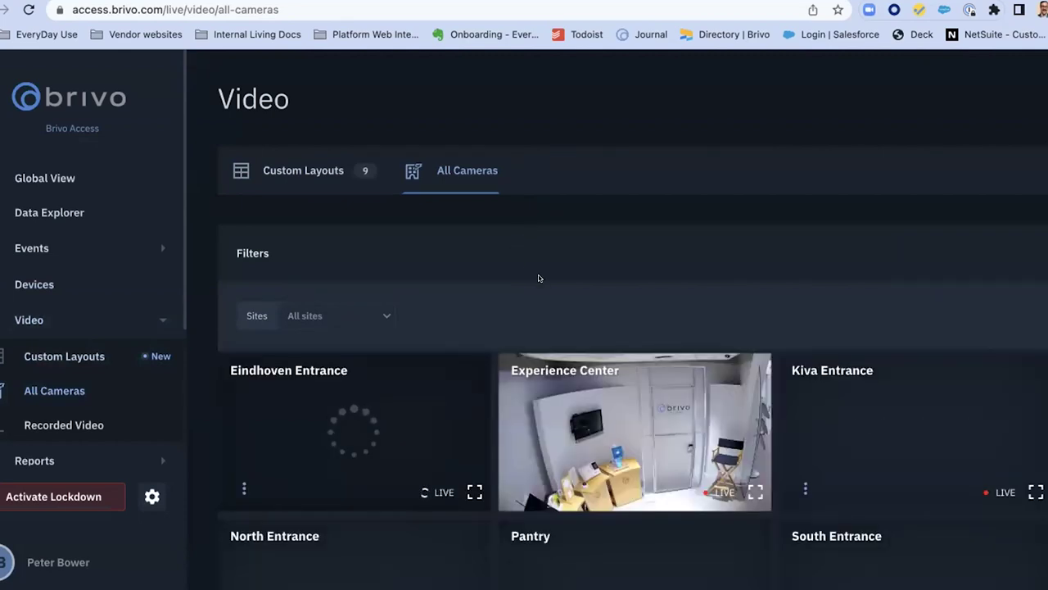
scroll(629, 297, "down", 2)
scroll(629, 298, "up", 1)
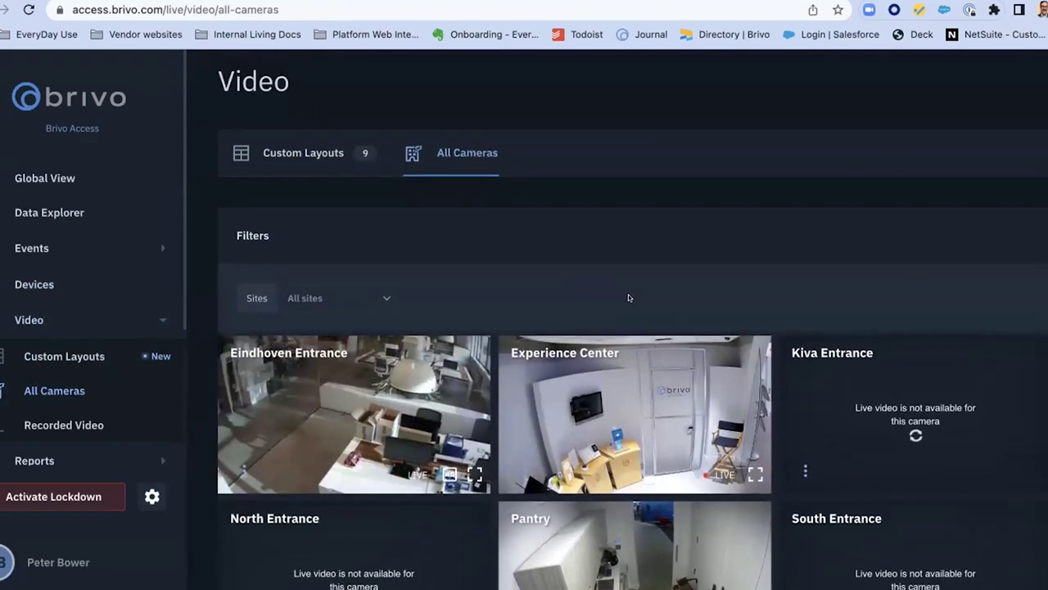
mouse_move(522, 475)
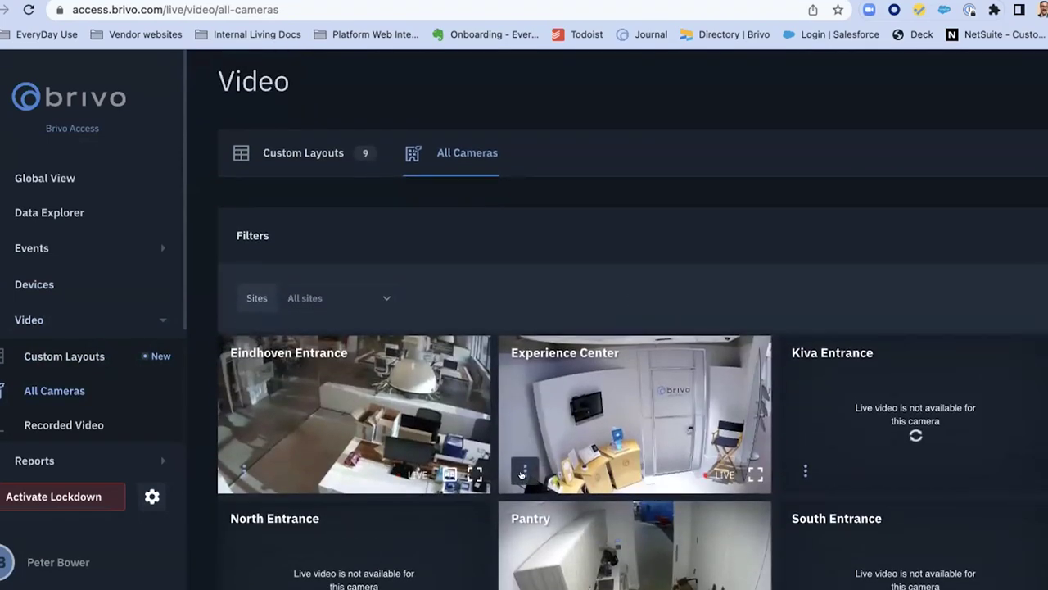
left_click(522, 473)
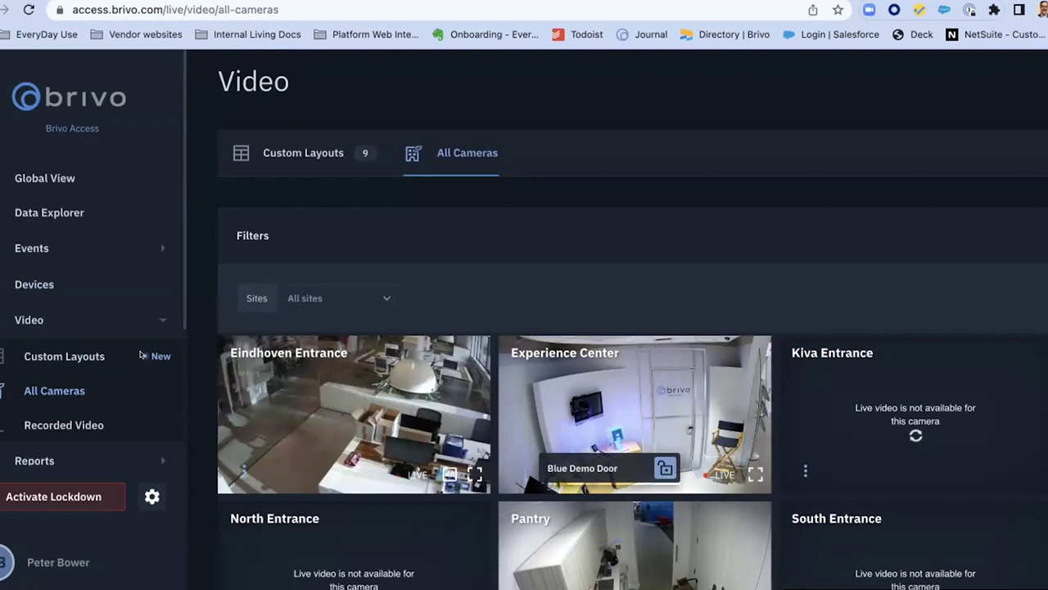
Step: Browse the report types available for a new report configuration and view the All Doors Report description
left_click(36, 461)
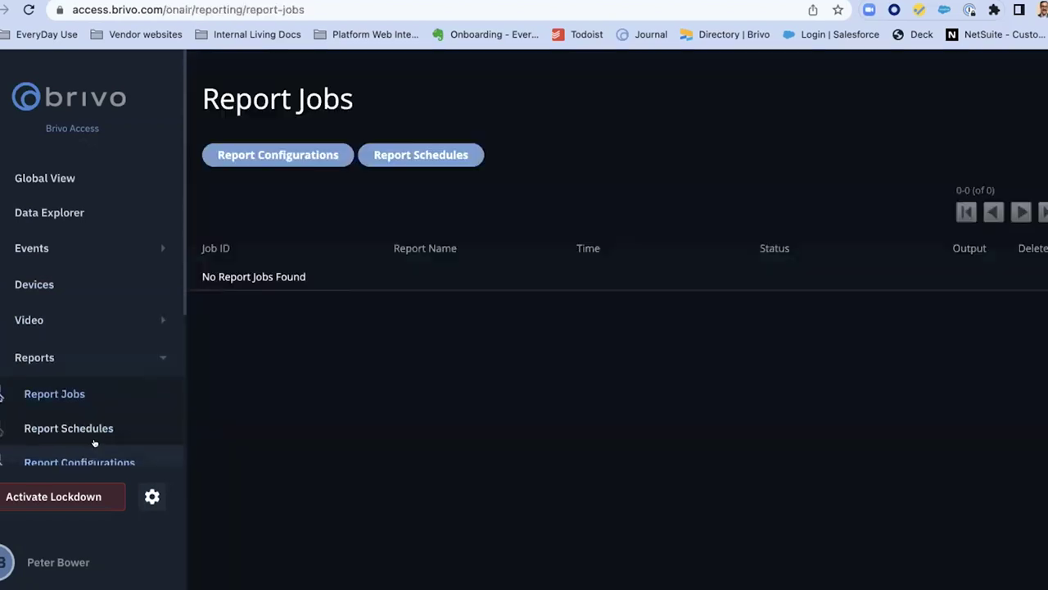
scroll(68, 314, "down", 2)
scroll(68, 313, "down", 1)
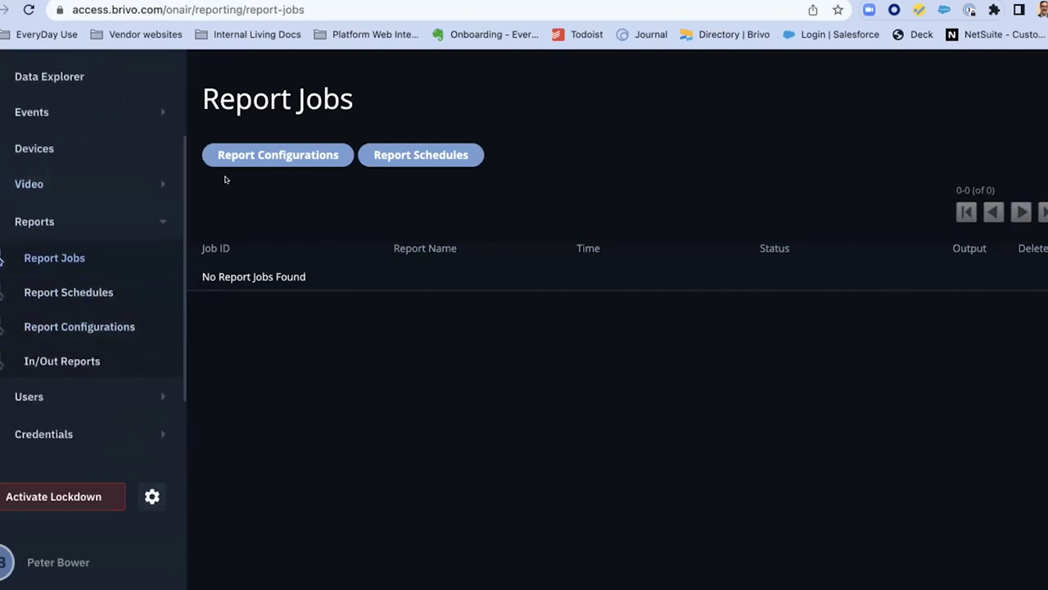
left_click(242, 155)
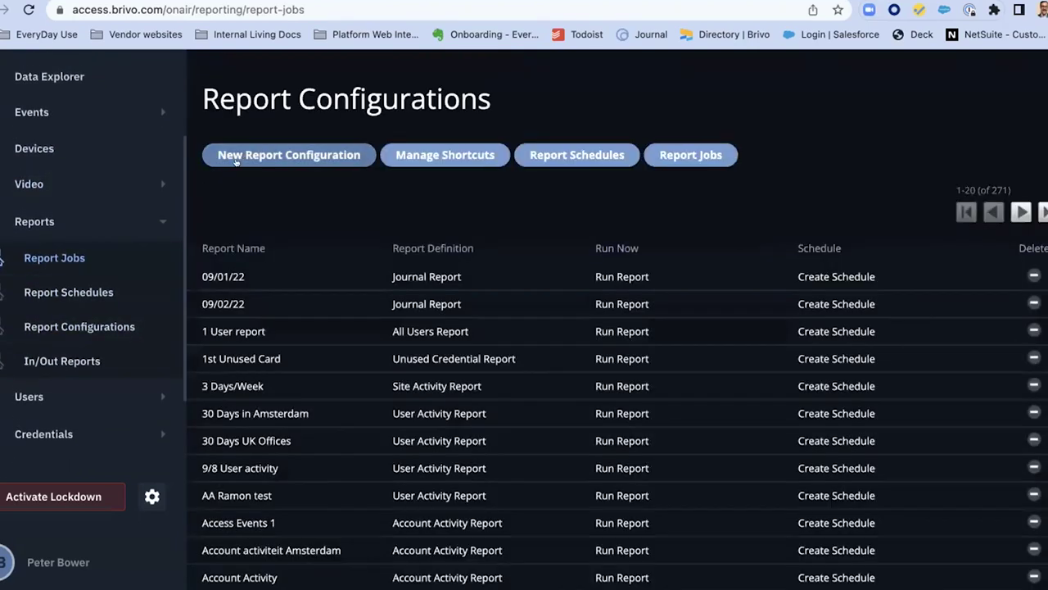
left_click(271, 154)
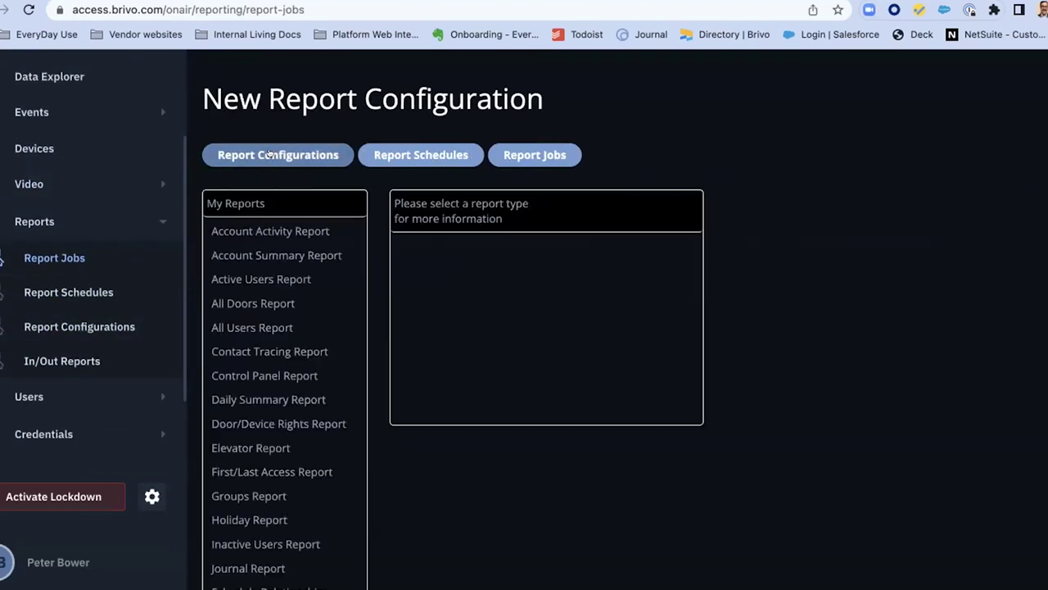
scroll(274, 353, "down", 2)
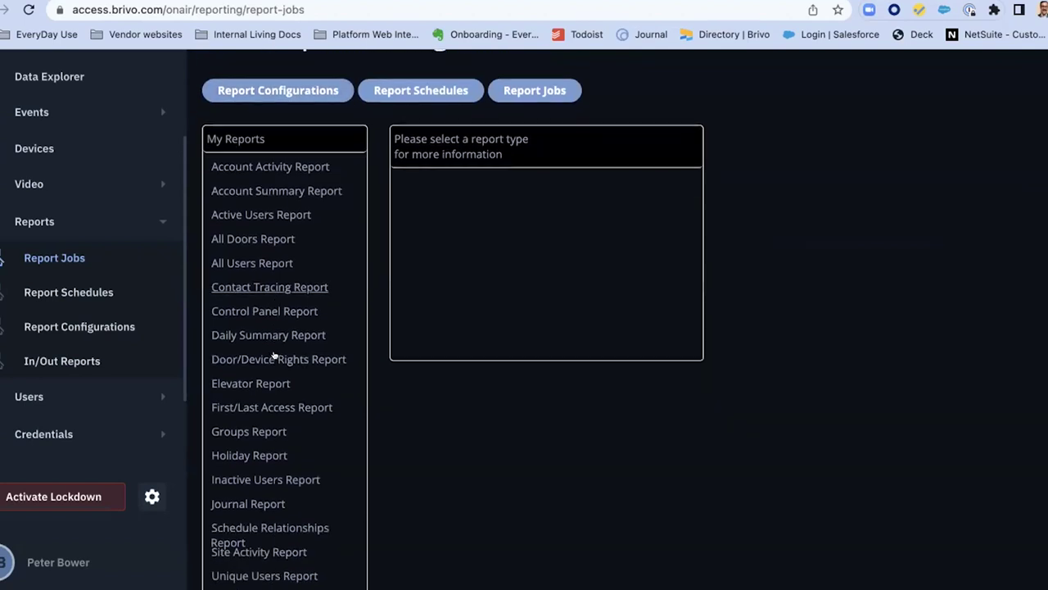
left_click(243, 238)
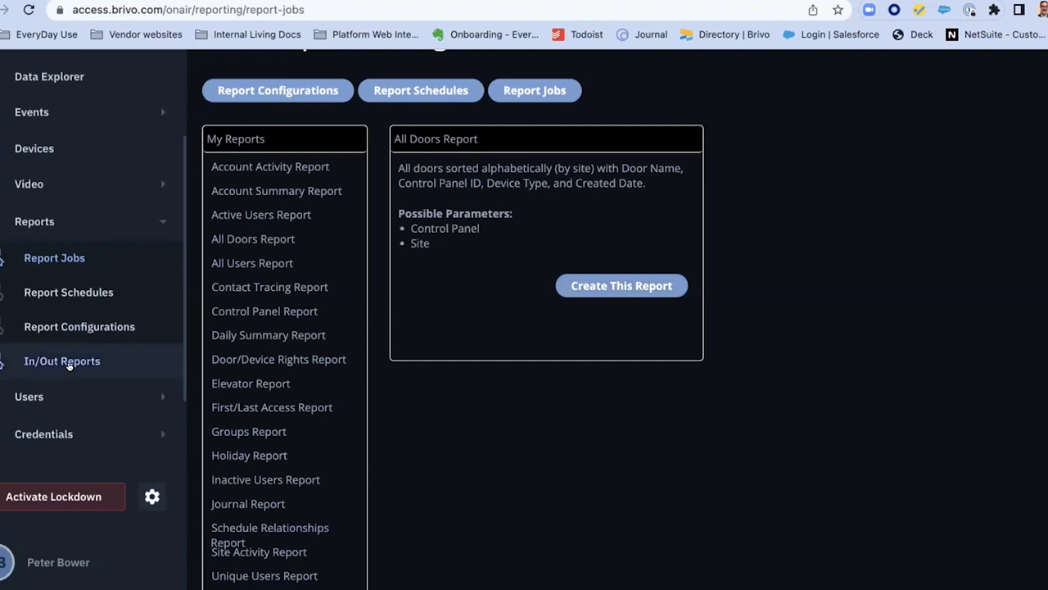
Step: Review the user list in User Management along with its name search and status filter options
left_click(29, 398)
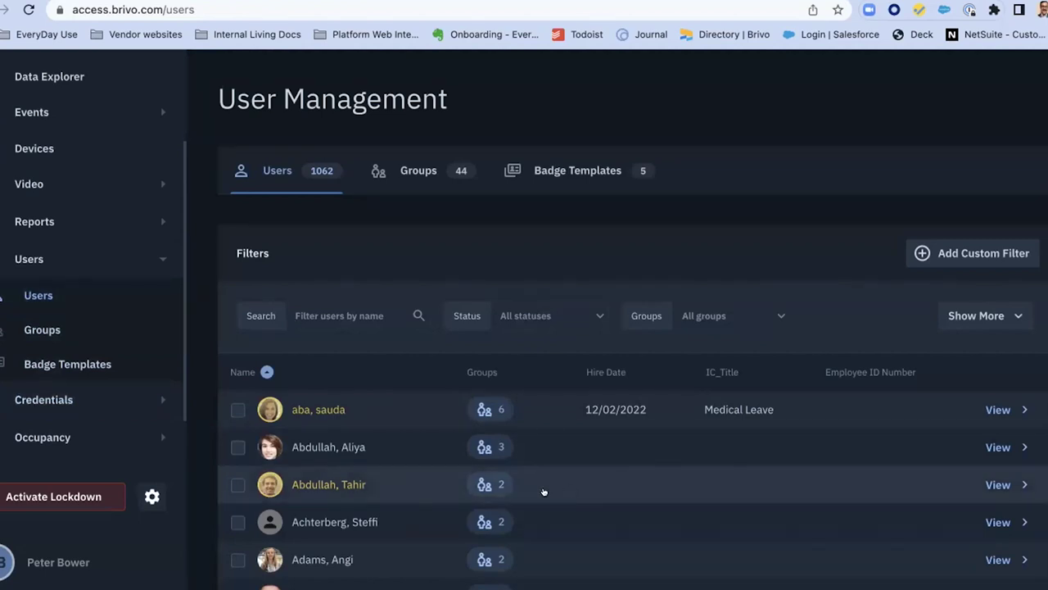
scroll(556, 503, "down", 1)
scroll(556, 504, "down", 1)
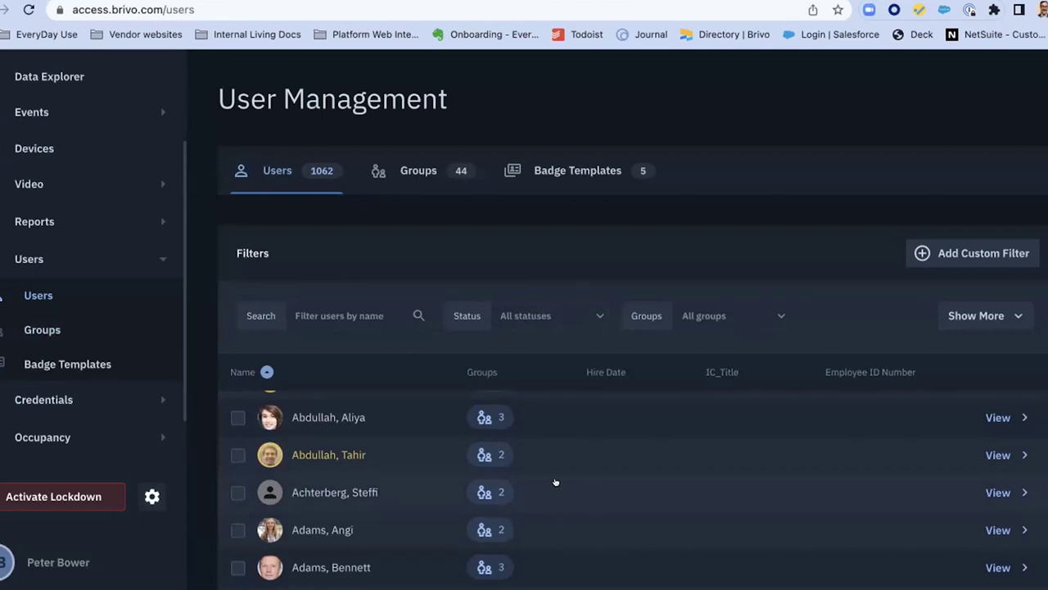
scroll(549, 454, "down", 5)
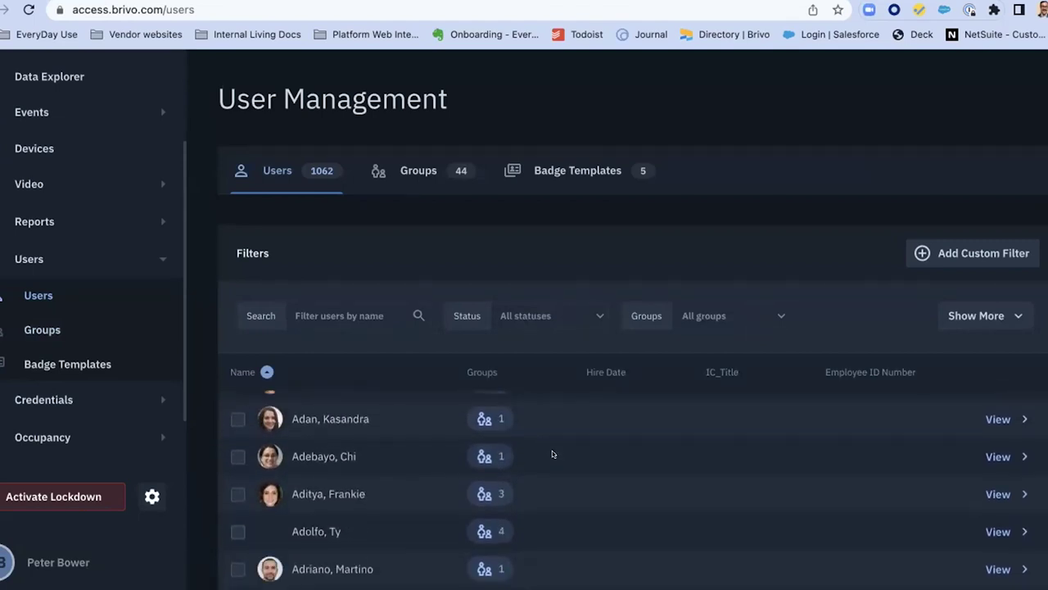
left_click(326, 310)
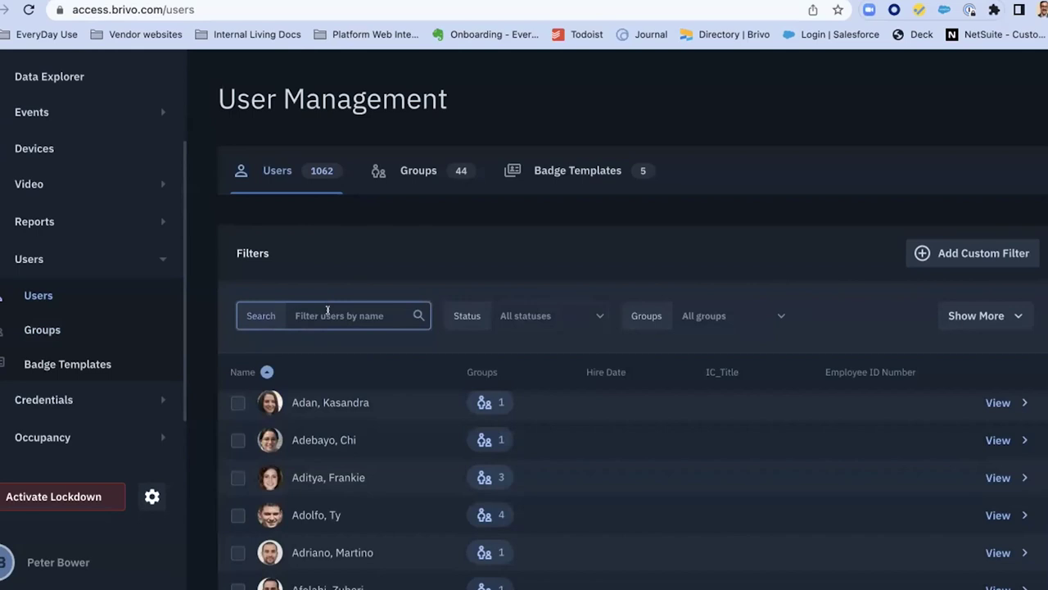
left_click(560, 315)
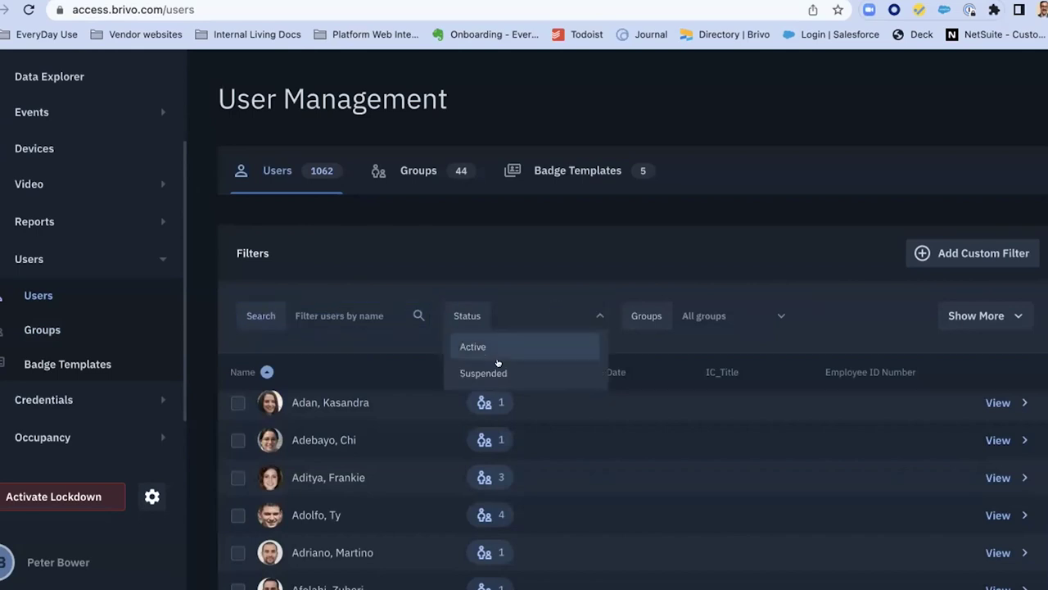
Step: Open the profile of the suspended user in the third row of the user list
scroll(581, 463, "up", 5)
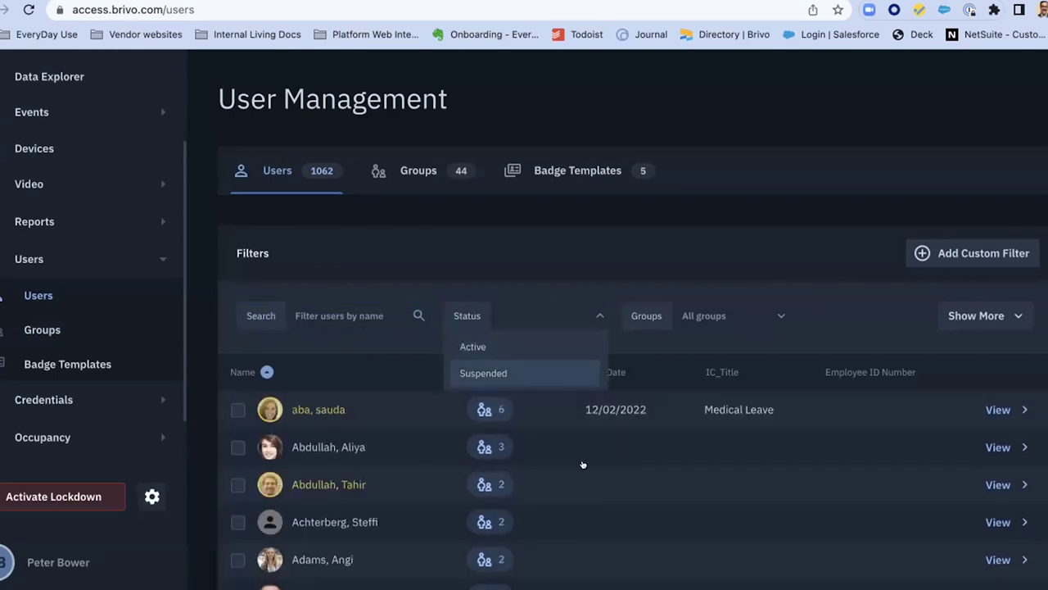
left_click(311, 487)
scroll(309, 528, "down", 2)
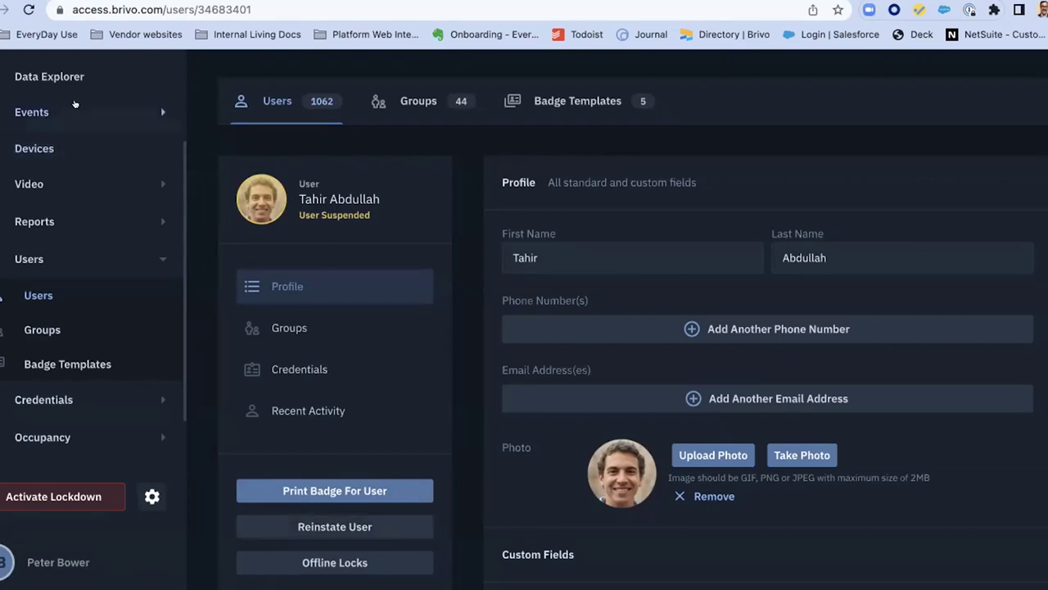
Step: Return to the user list, filter it by the desired user's first name and open that user's profile
left_click(36, 294)
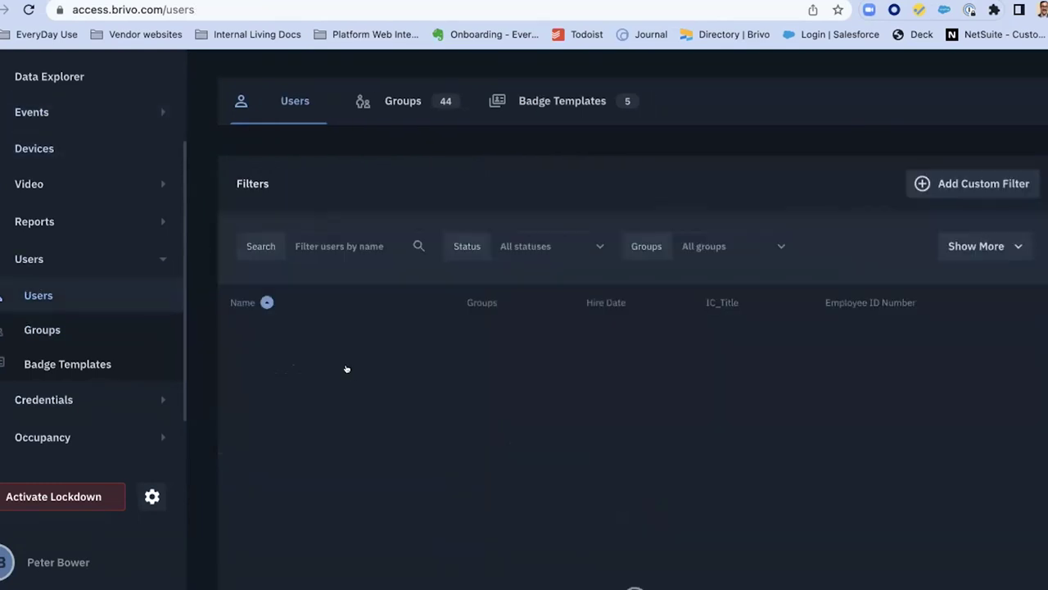
left_click(328, 240)
type("i")
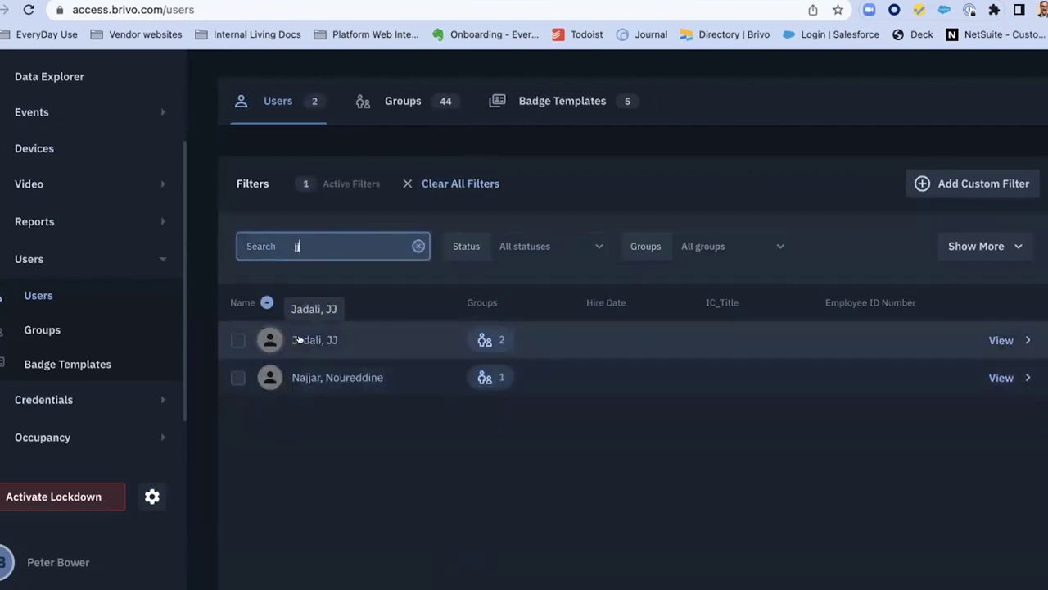
left_click(300, 339)
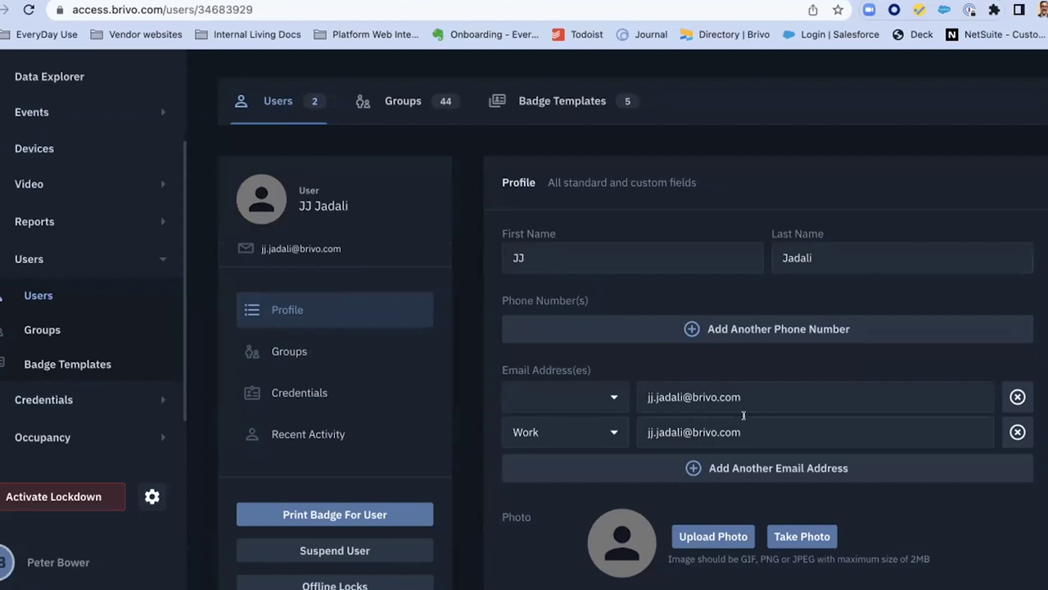
Step: Examine the user's contact details, custom fields, assigned groups and credentials on the profile page
scroll(744, 415, "down", 1)
scroll(744, 415, "down", 1)
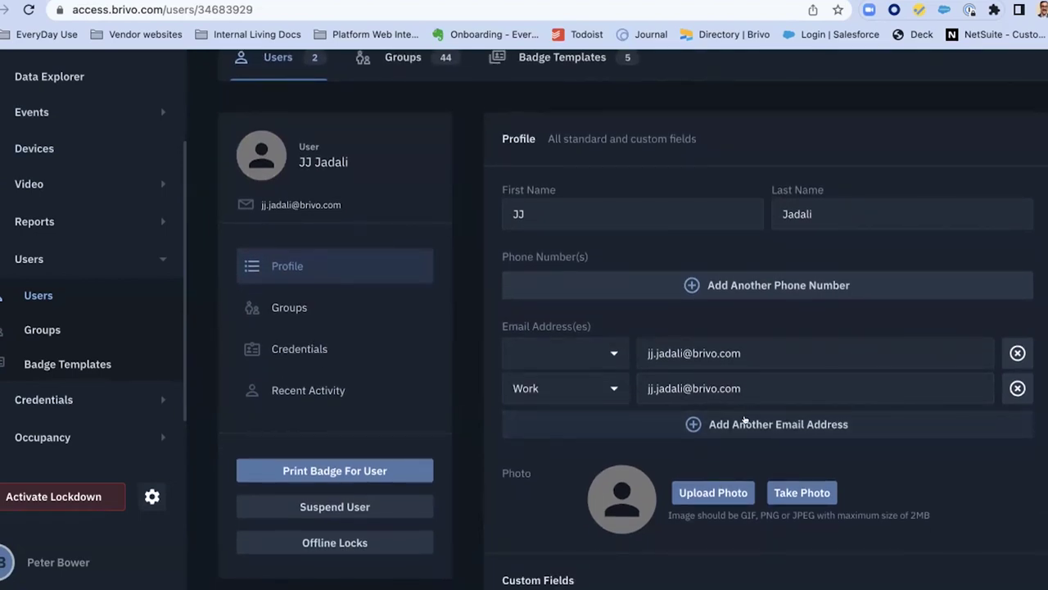
scroll(744, 420, "down", 4)
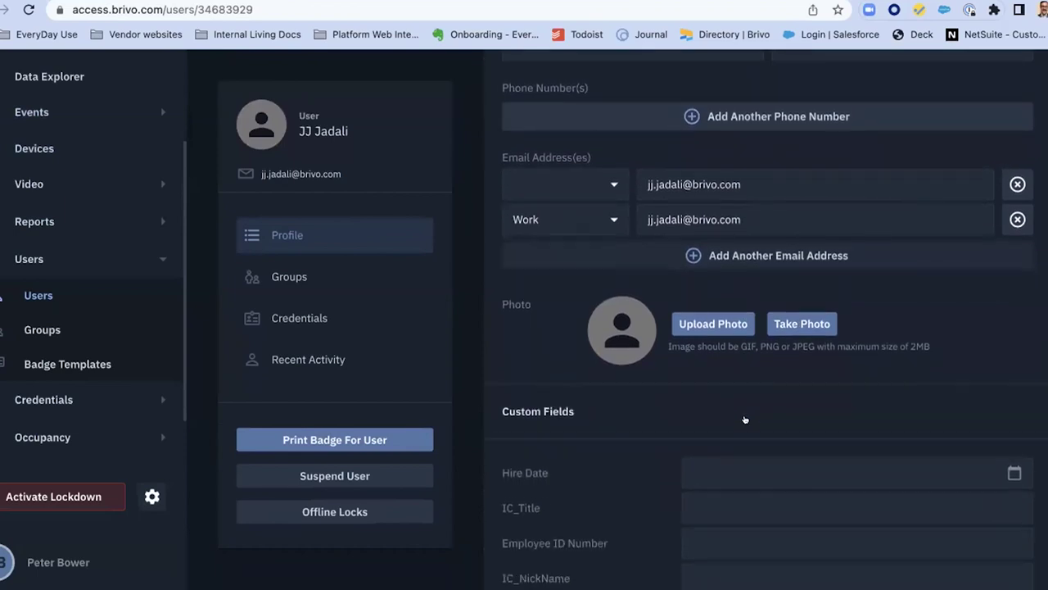
scroll(744, 424, "down", 5)
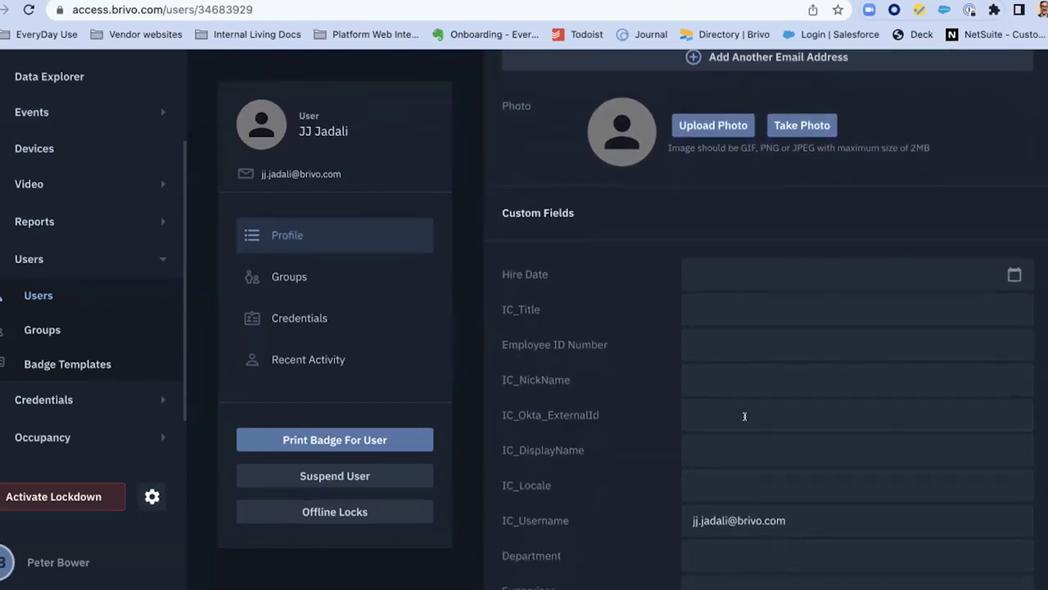
scroll(701, 534, "down", 3)
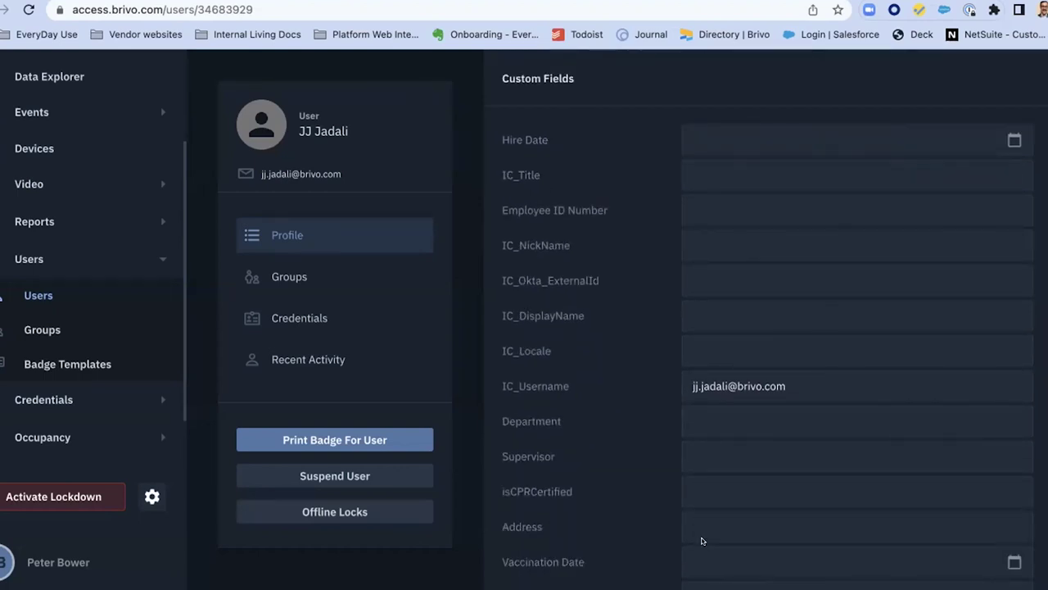
scroll(701, 541, "down", 5)
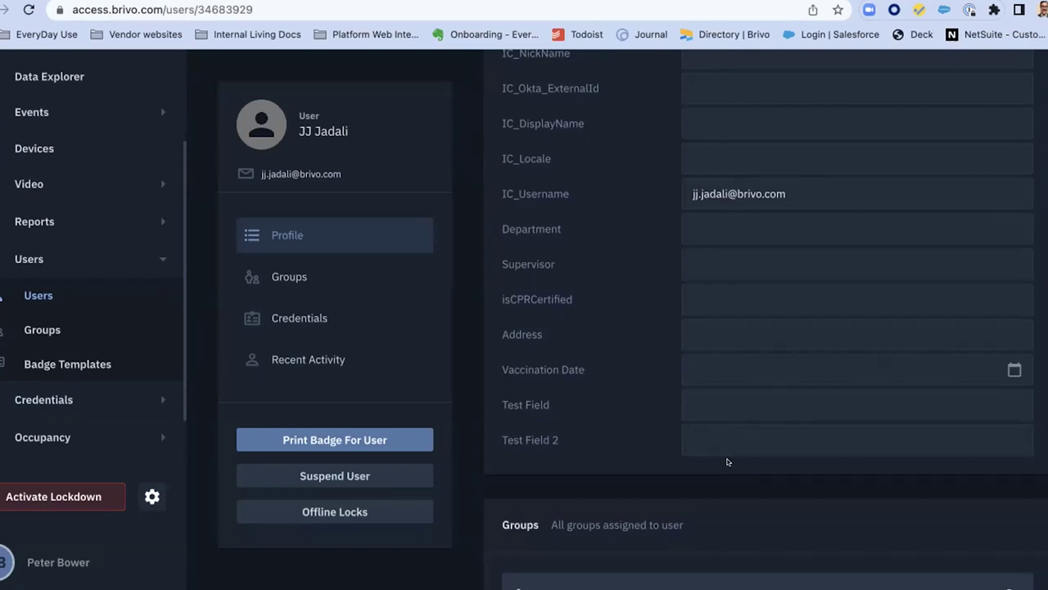
scroll(727, 462, "down", 3)
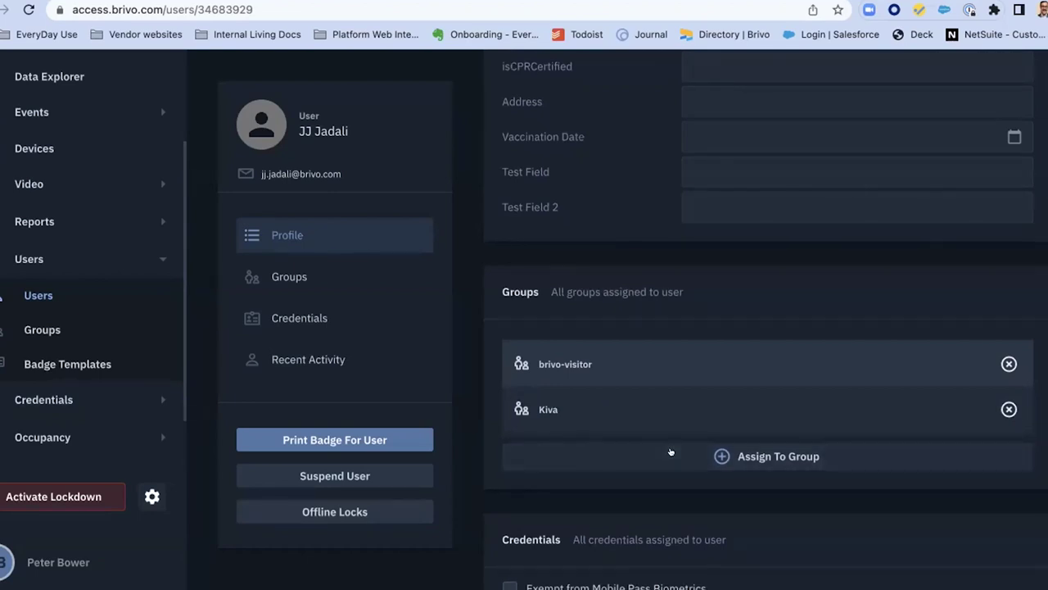
scroll(670, 451, "down", 5)
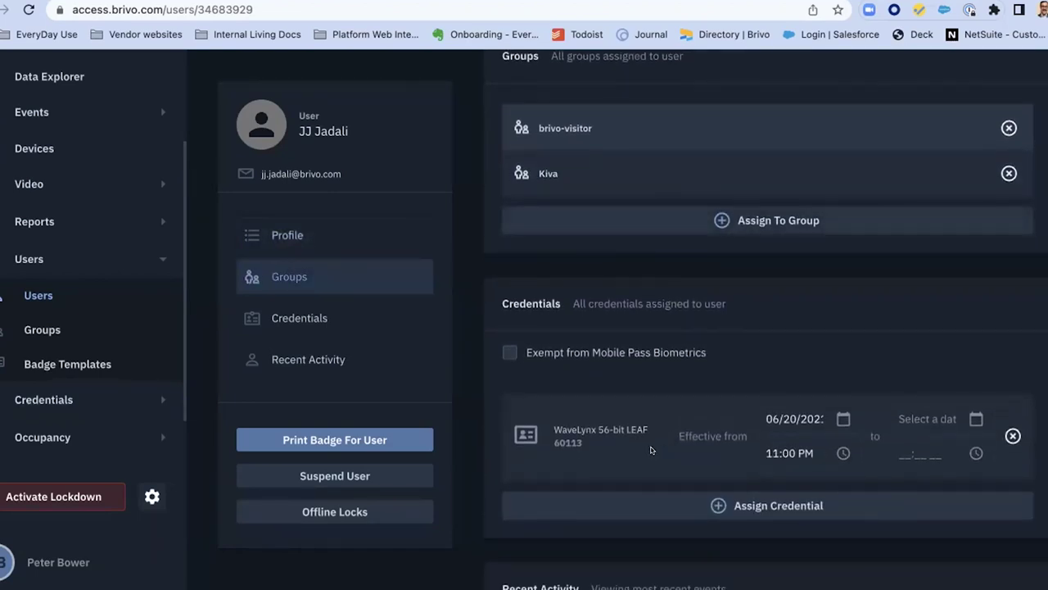
Step: Draft a card credential assignment for the user with the 30-bit Wiegand card of facility code 21 and close it unsaved
left_click(722, 505)
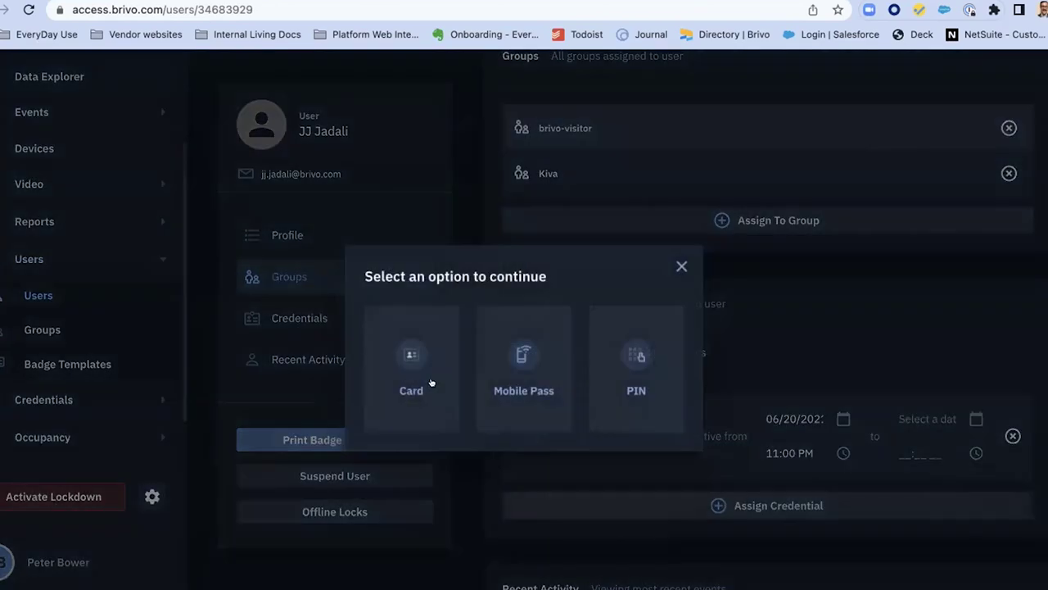
left_click(414, 377)
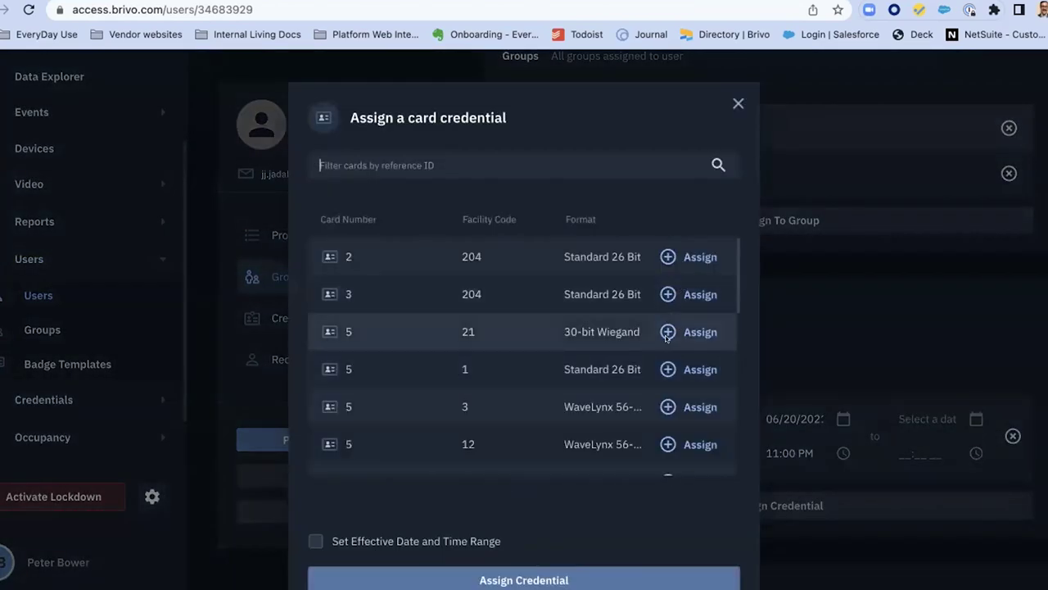
left_click(664, 330)
left_click(736, 104)
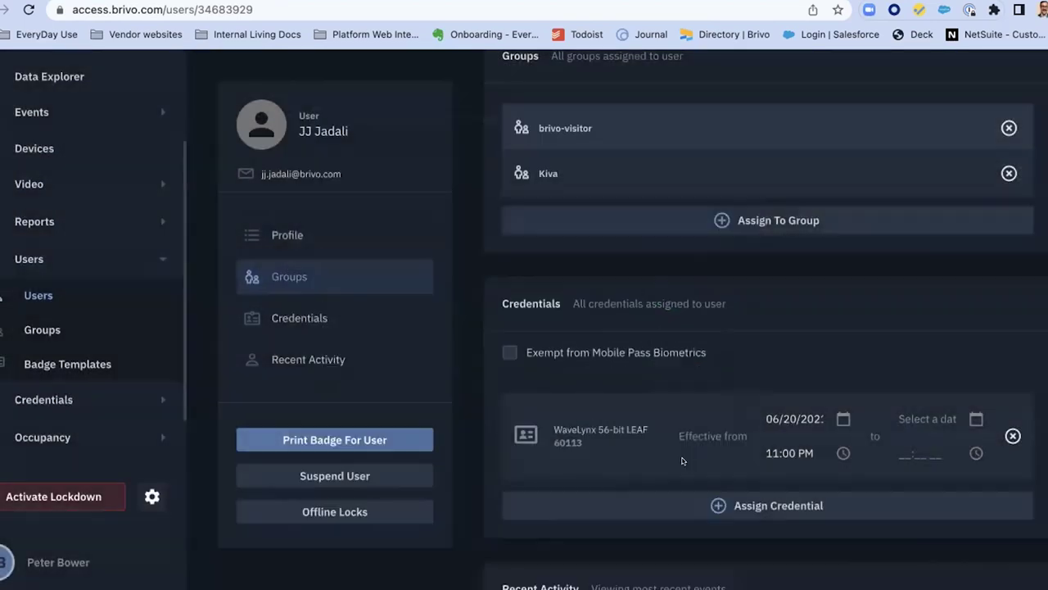
Step: Draft a Mobile Pass credential for the user with the profile's e-mail for the invite and close it without assigning
left_click(729, 490)
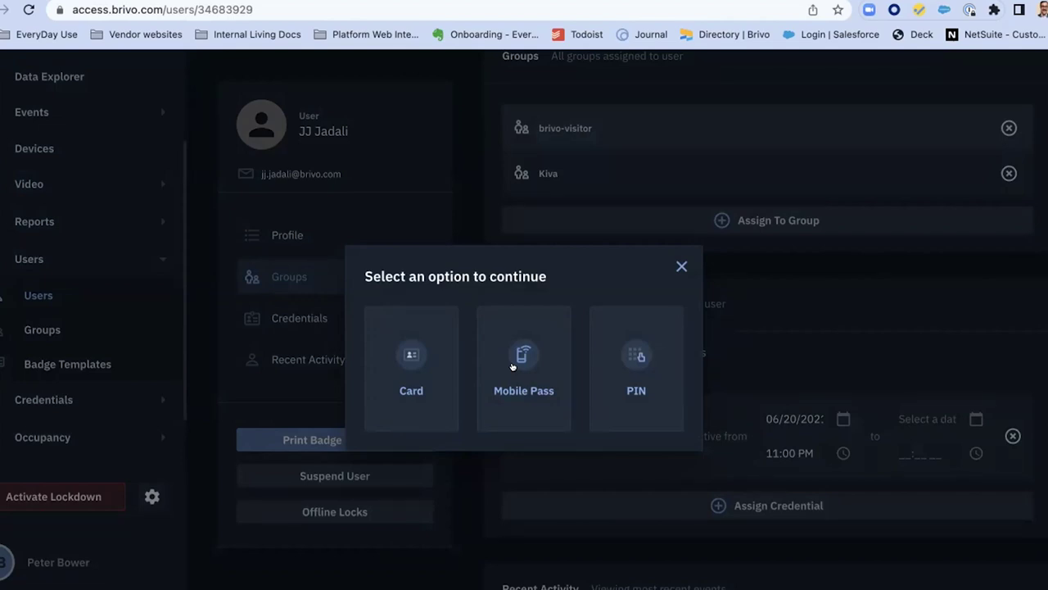
left_click(513, 366)
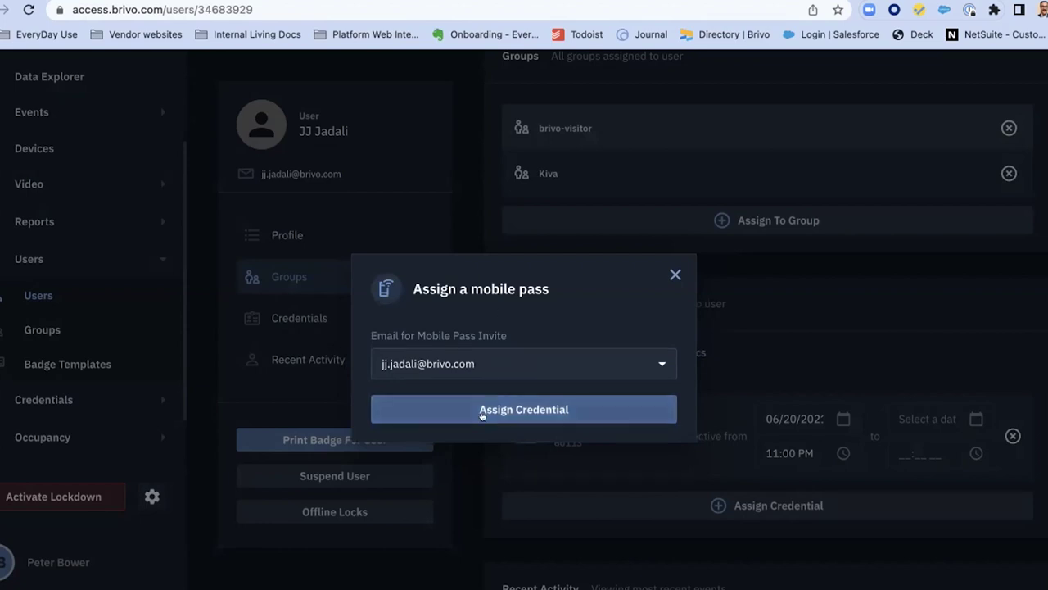
left_click(675, 275)
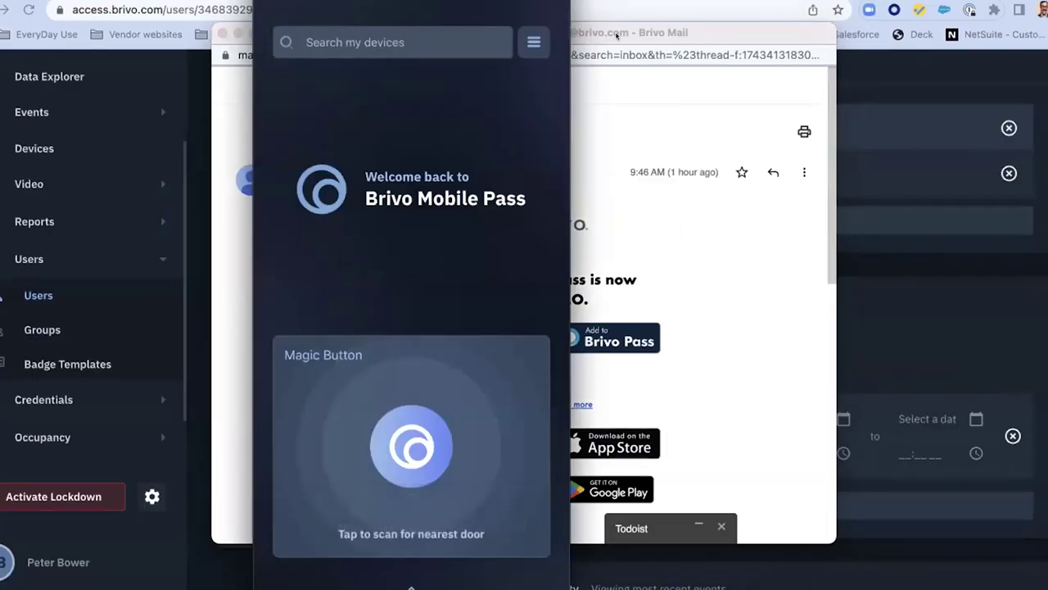
Step: Bring the Brivo Pass invitation e-mail window in front of the Mobile Pass app to view it
left_click(616, 35)
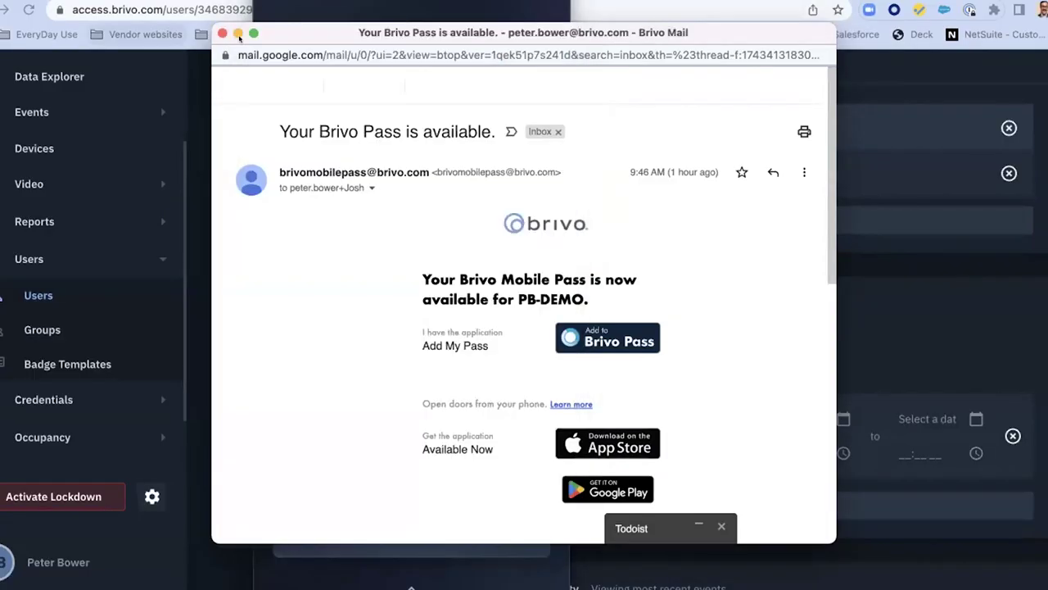
Step: Put away the invitation e-mail and Mobile Pass windows and review the user's credentials and recent activity
left_click(237, 32)
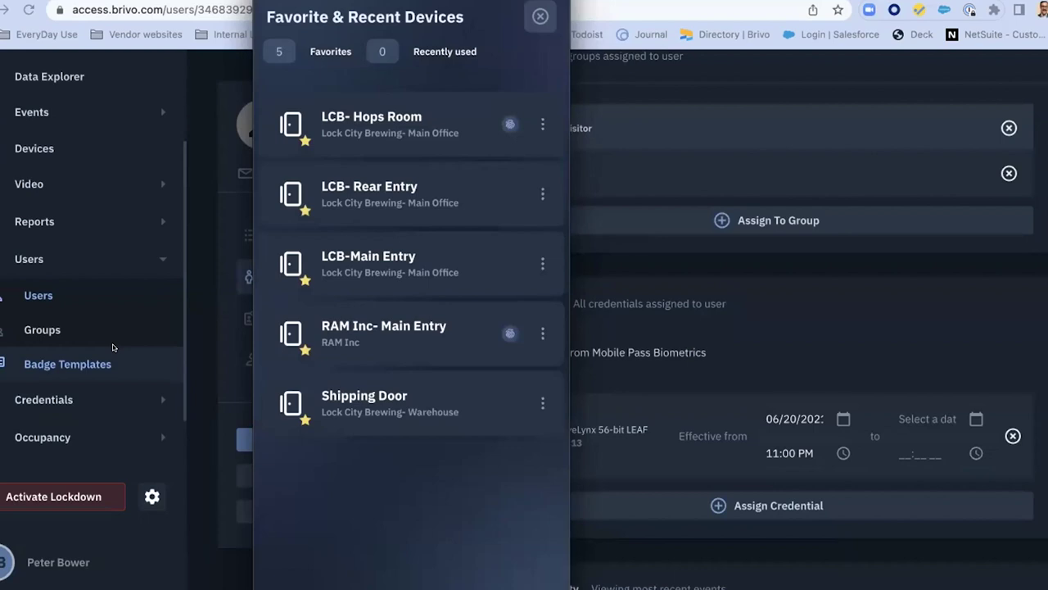
left_click(767, 292)
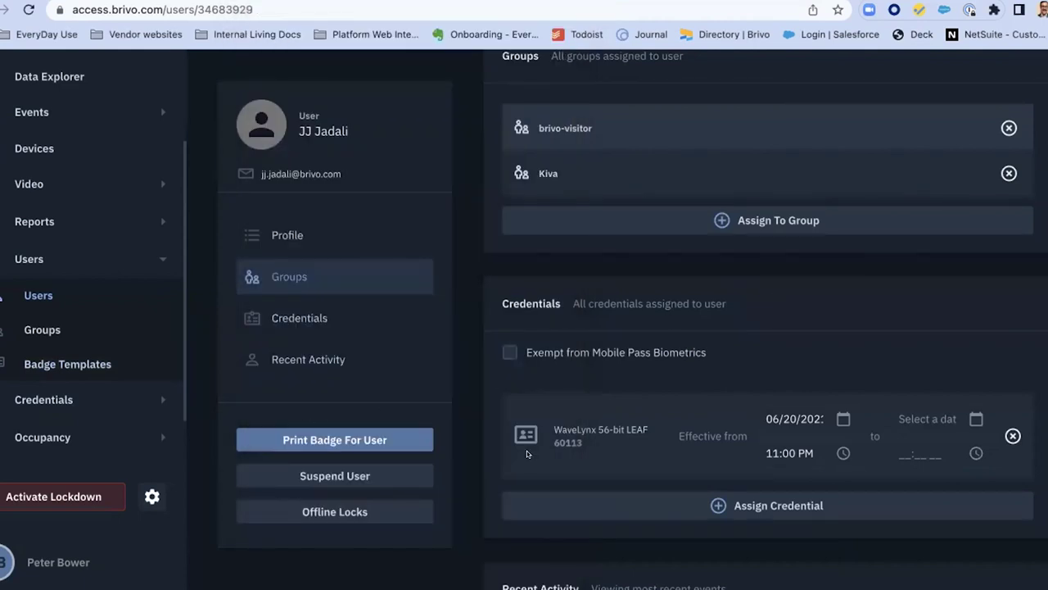
scroll(529, 454, "down", 3)
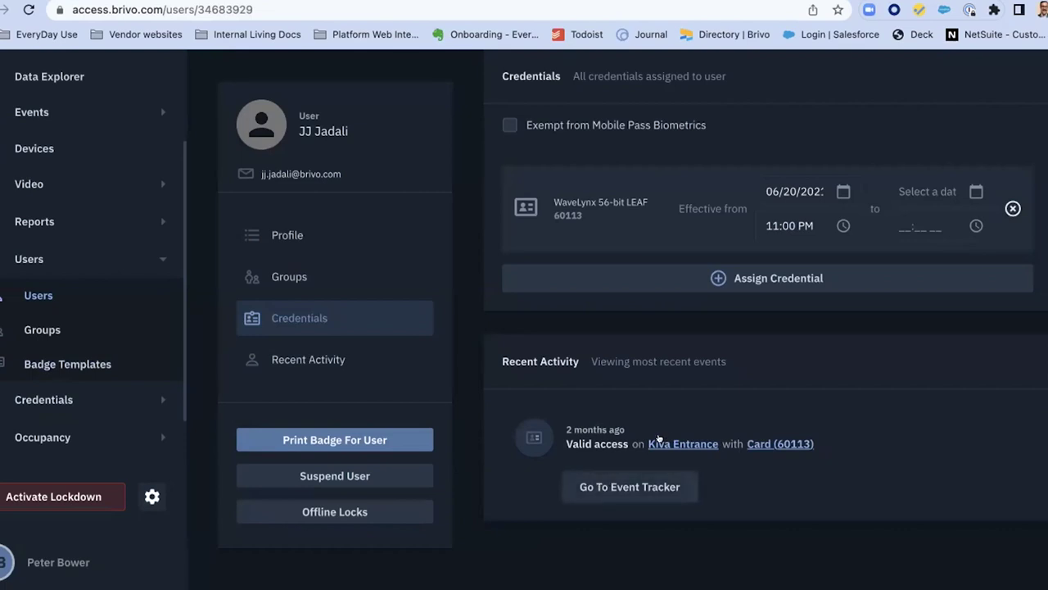
scroll(657, 439, "up", 1)
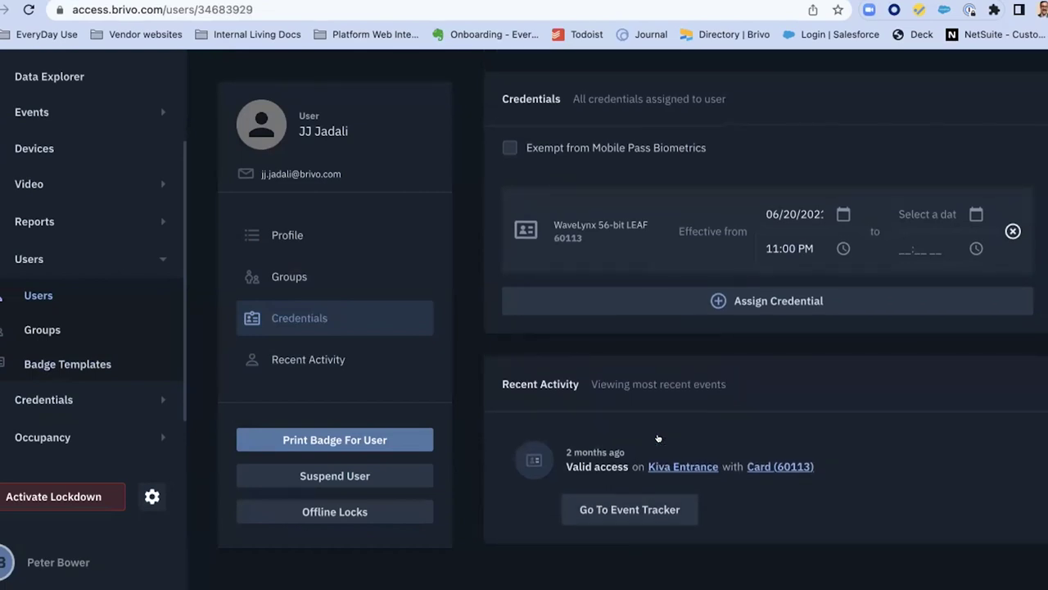
Step: Suspend the user and confirm the suspension, and reinstate the same user with confirmation
left_click(331, 477)
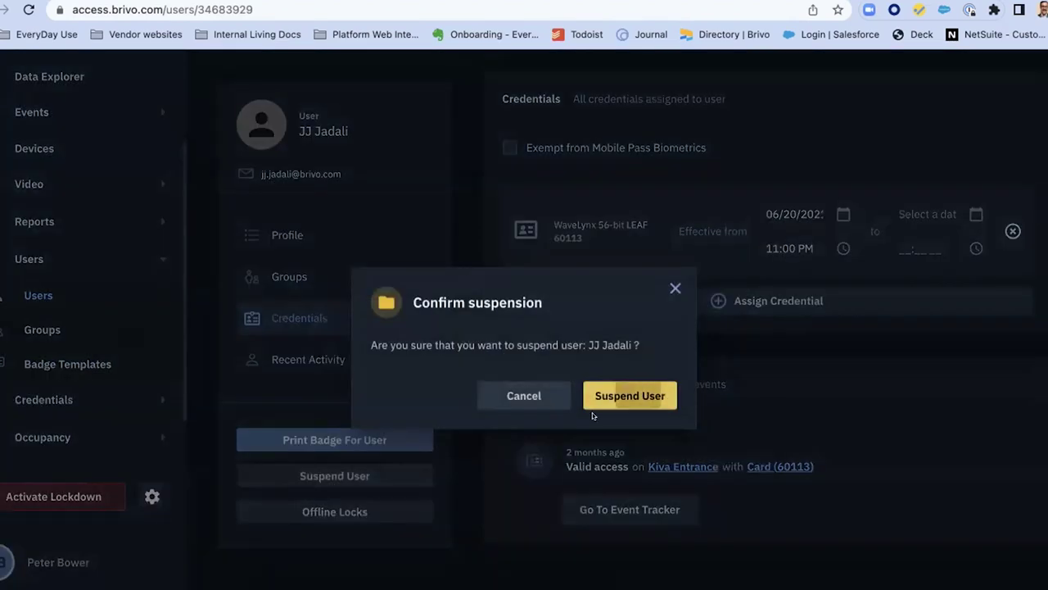
left_click(626, 394)
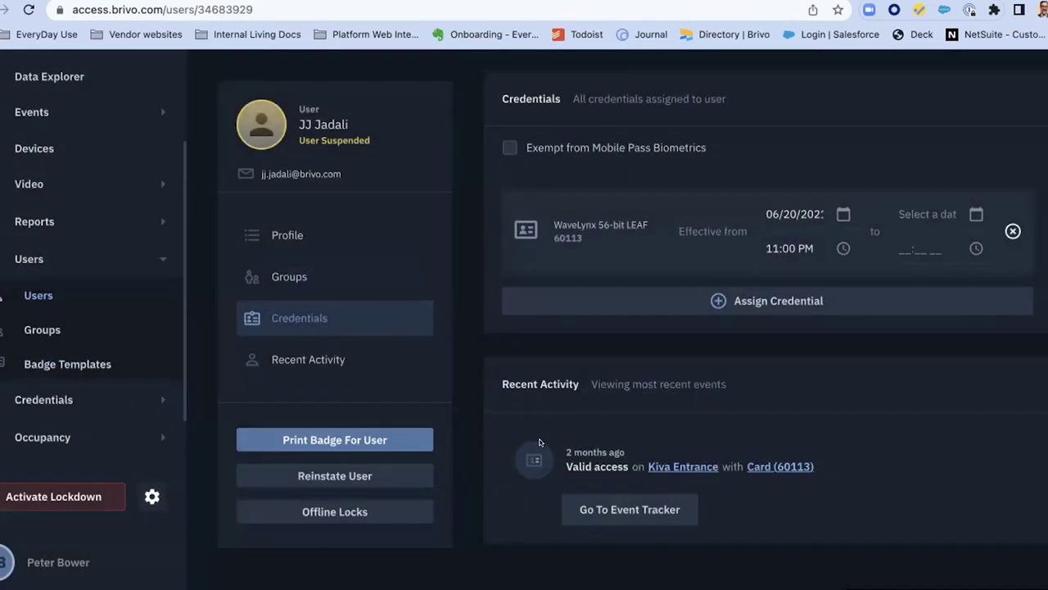
left_click(337, 478)
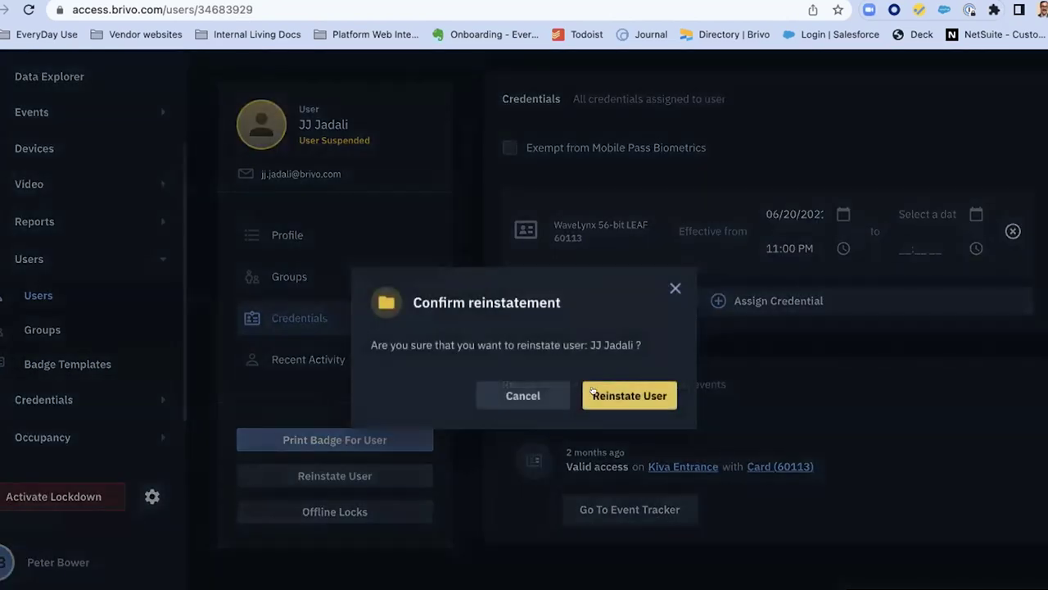
left_click(584, 397)
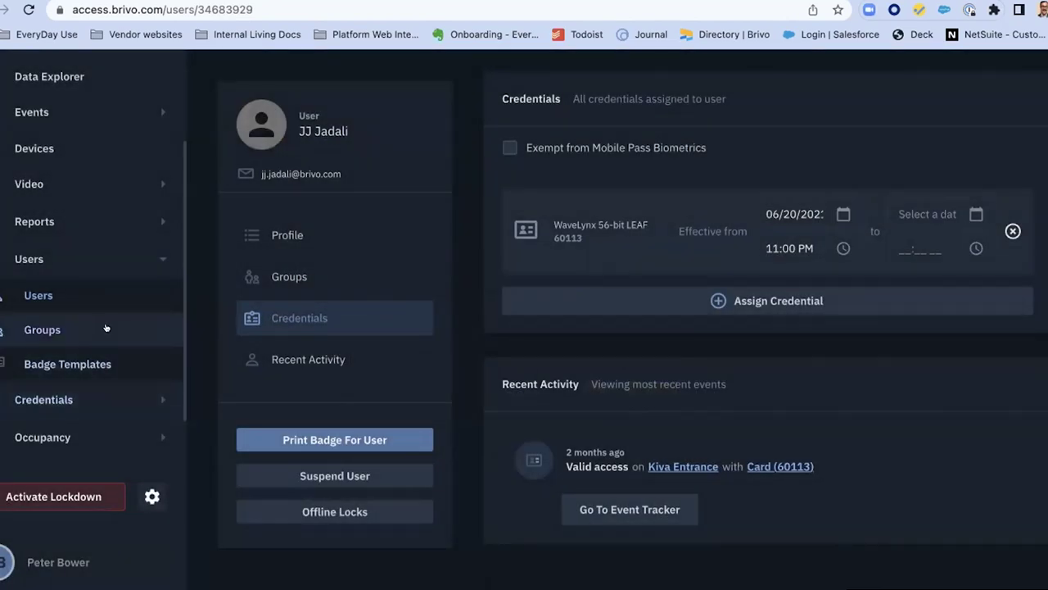
Step: Open the Brivo Employee badge template and select the barcode element on the badge front to view its properties
left_click(54, 364)
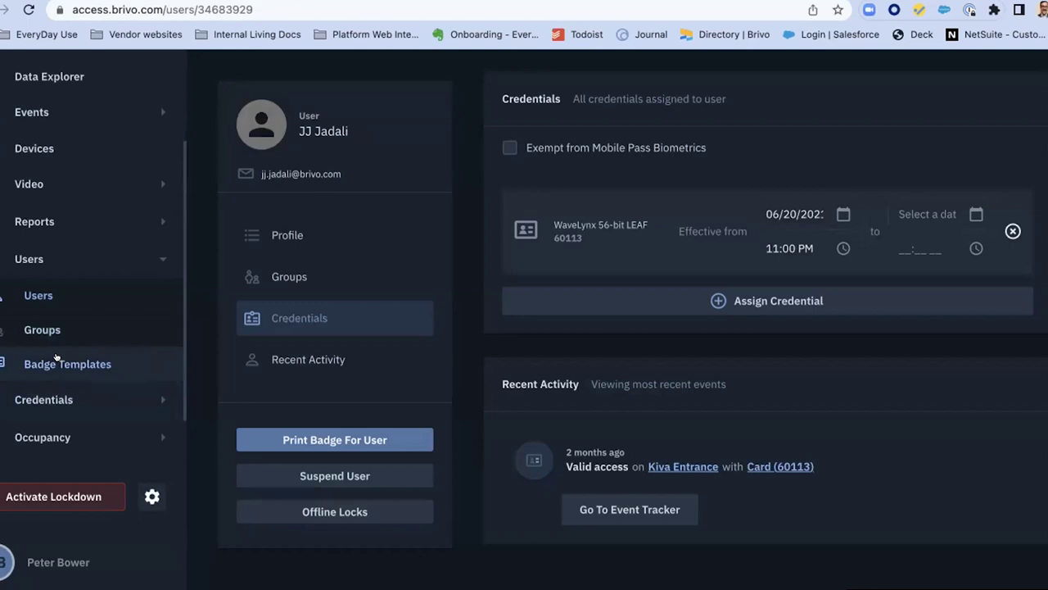
scroll(403, 373, "up", 2)
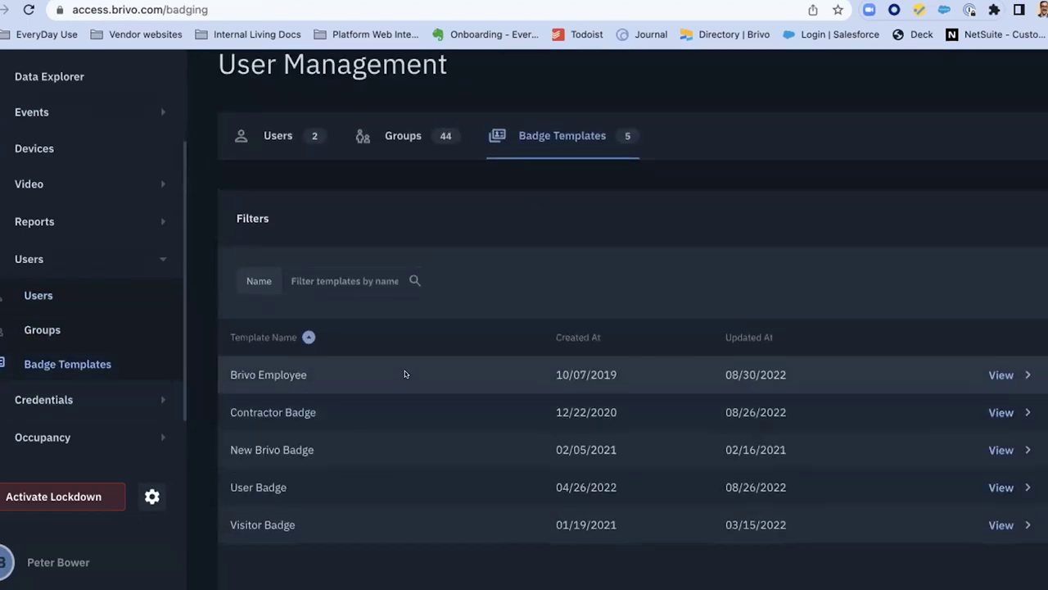
scroll(413, 376, "down", 2)
scroll(409, 377, "up", 2)
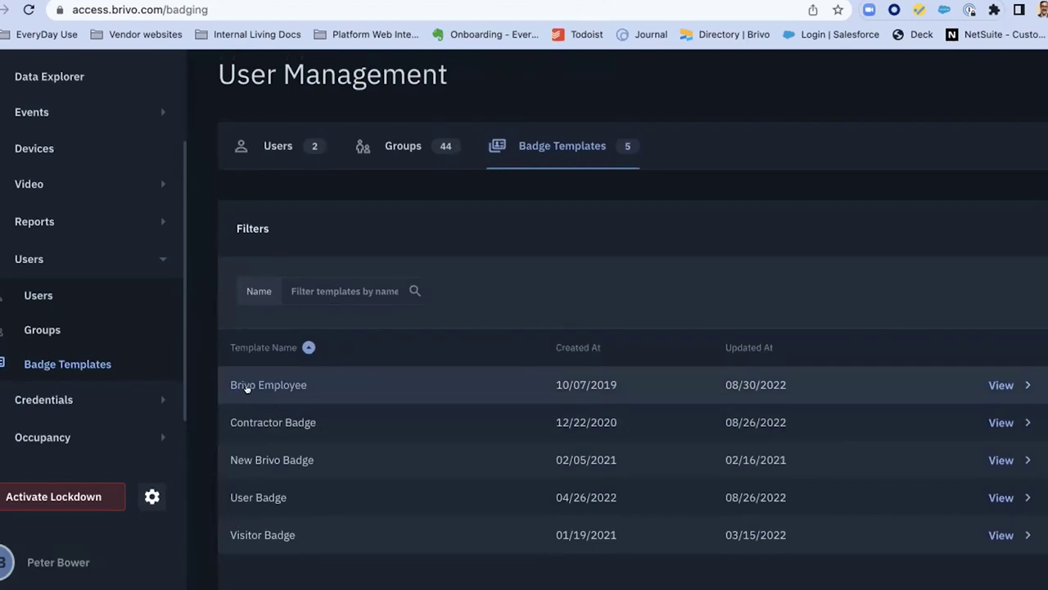
left_click(249, 387)
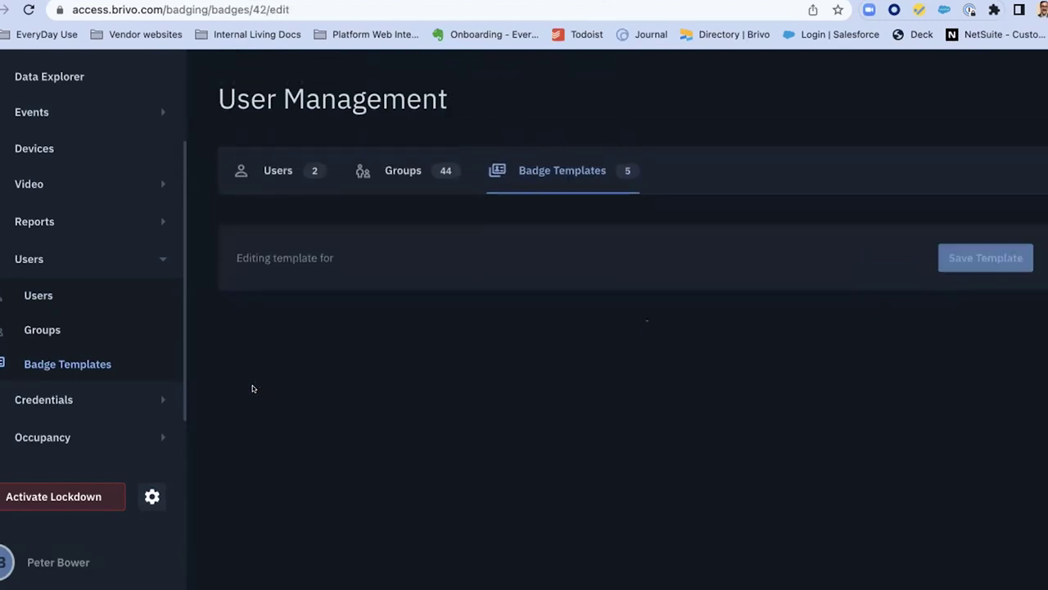
scroll(615, 412, "down", 4)
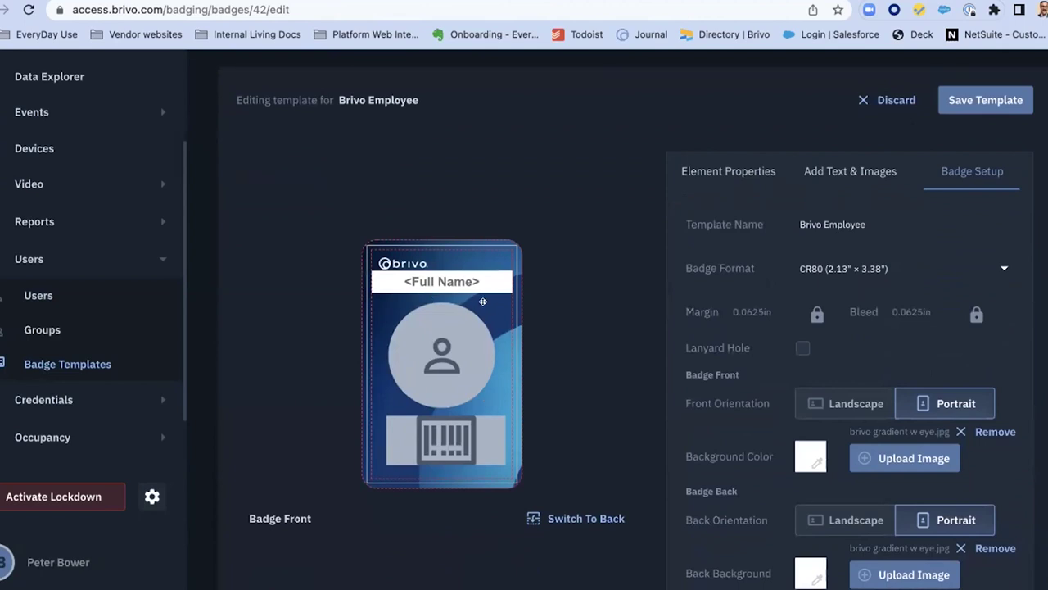
left_click(455, 424)
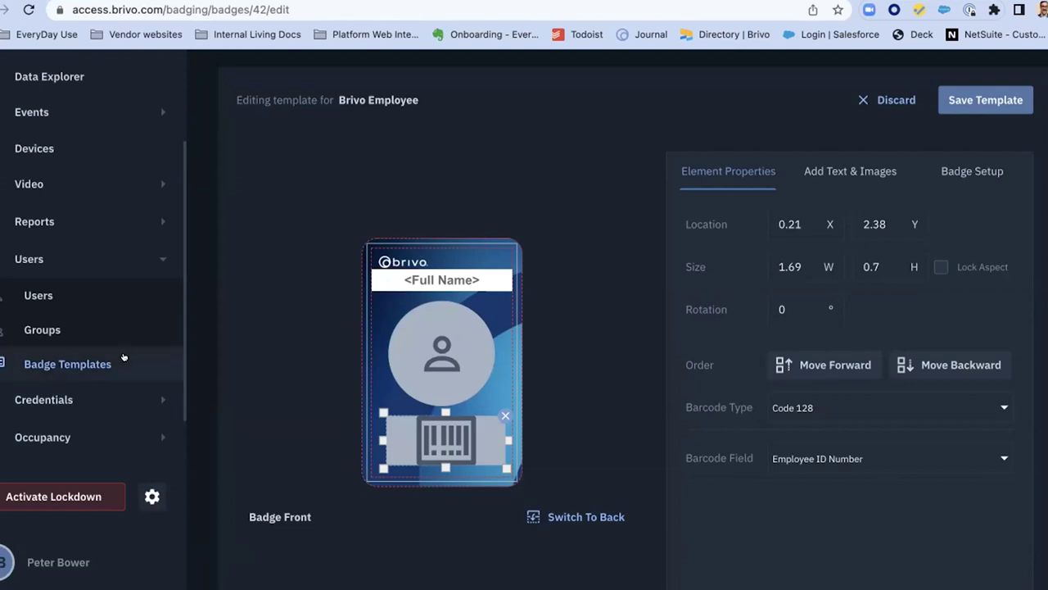
Step: Leave the badge template without saving and open the list of administrators
scroll(121, 357, "down", 2)
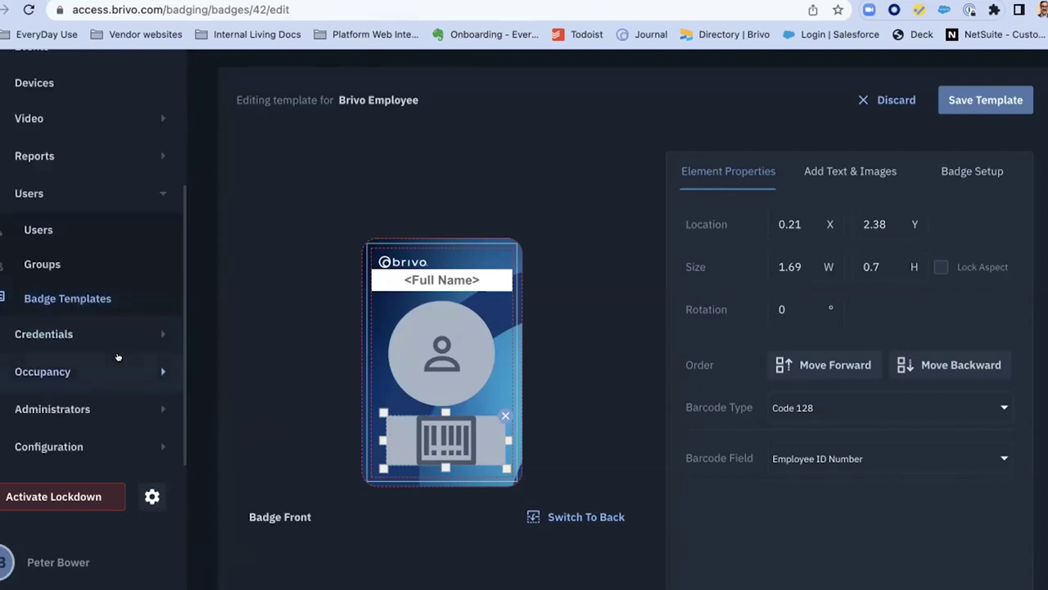
left_click(71, 411)
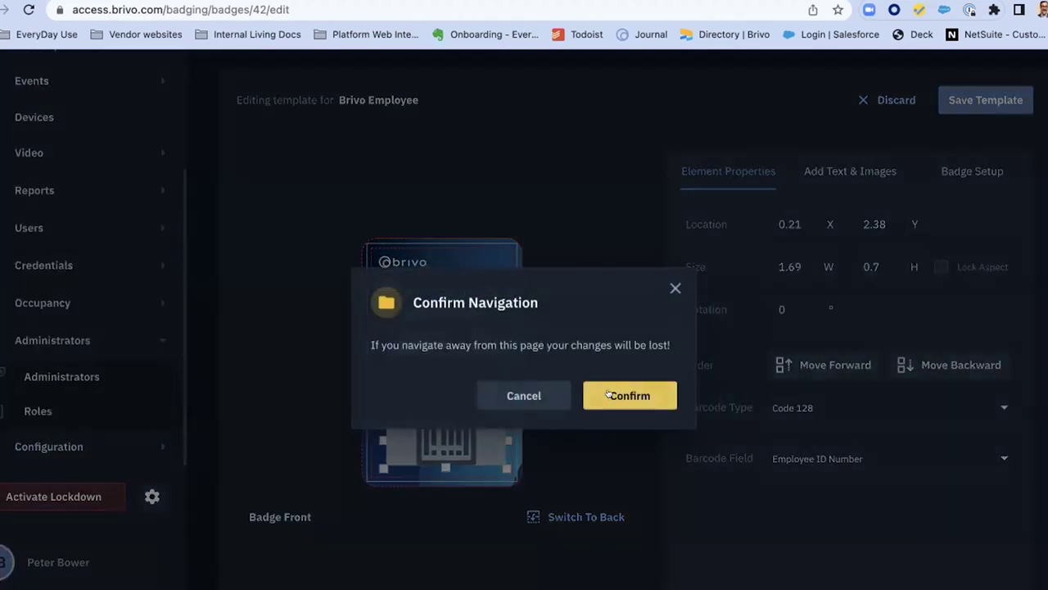
left_click(523, 395)
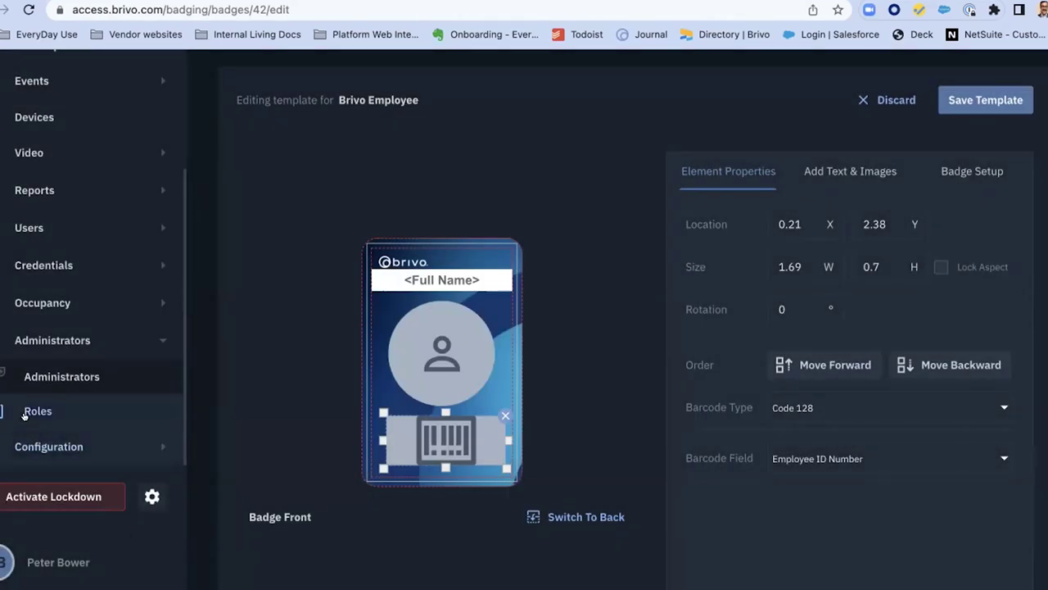
left_click(33, 376)
left_click(629, 400)
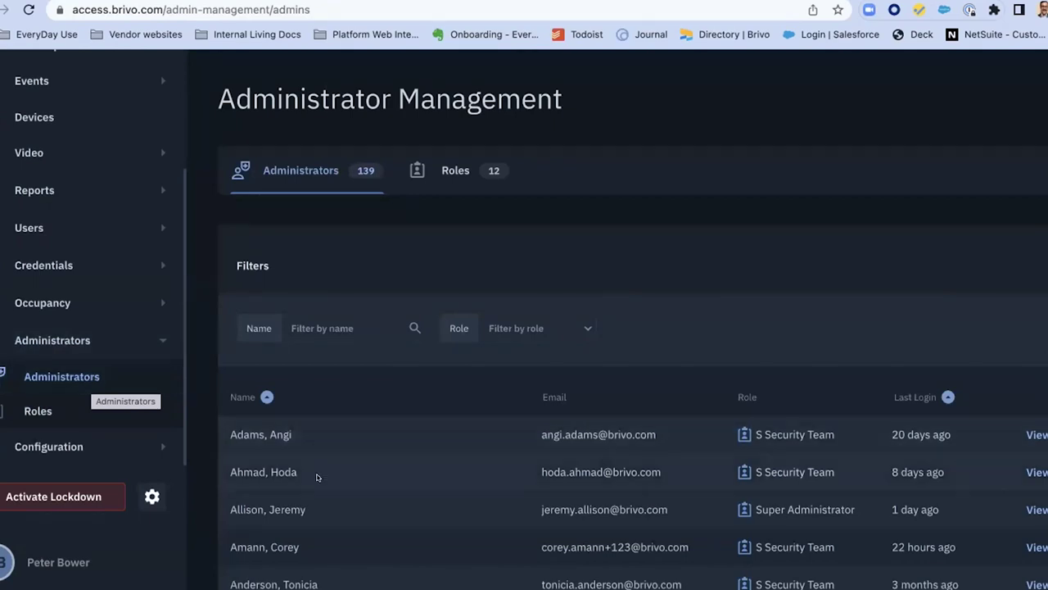
Step: Open the profile of an S Security Team administrator and examine the assigned role, sites and groups
scroll(417, 488, "down", 3)
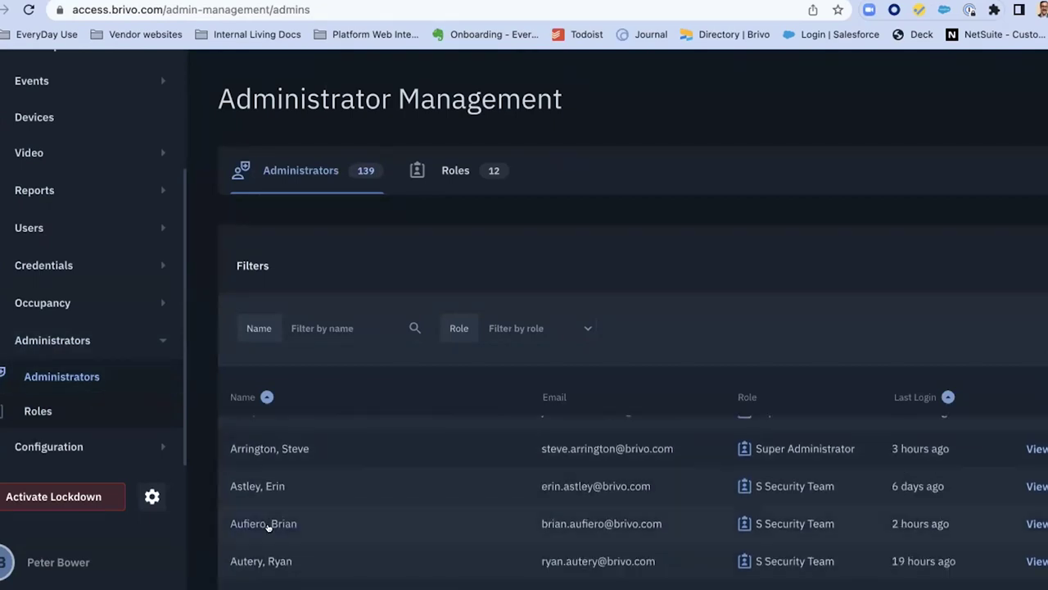
left_click(261, 528)
scroll(395, 540, "down", 4)
scroll(394, 540, "down", 3)
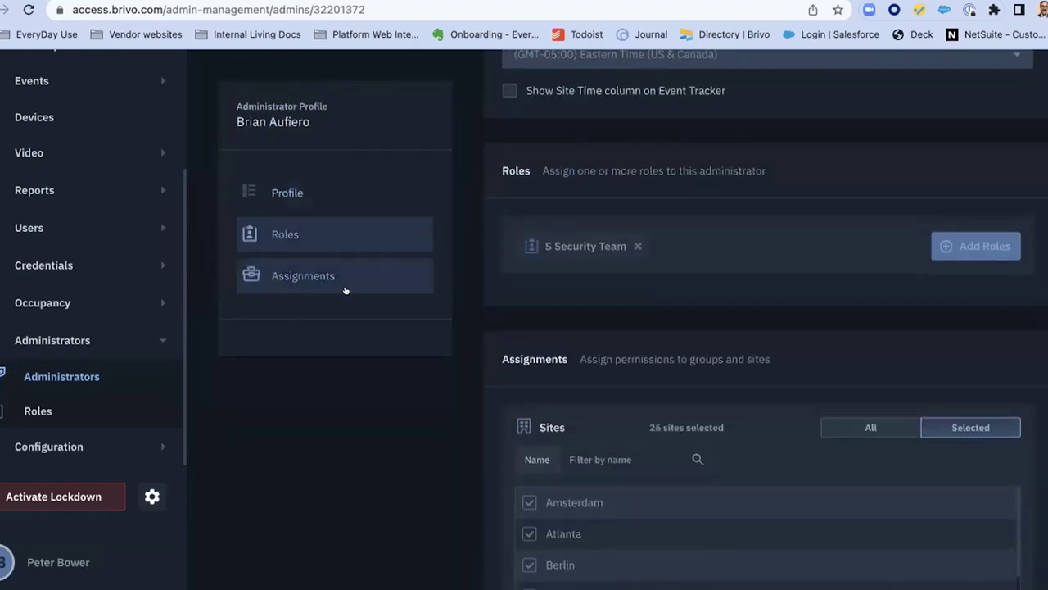
scroll(657, 505, "down", 1)
scroll(671, 458, "down", 2)
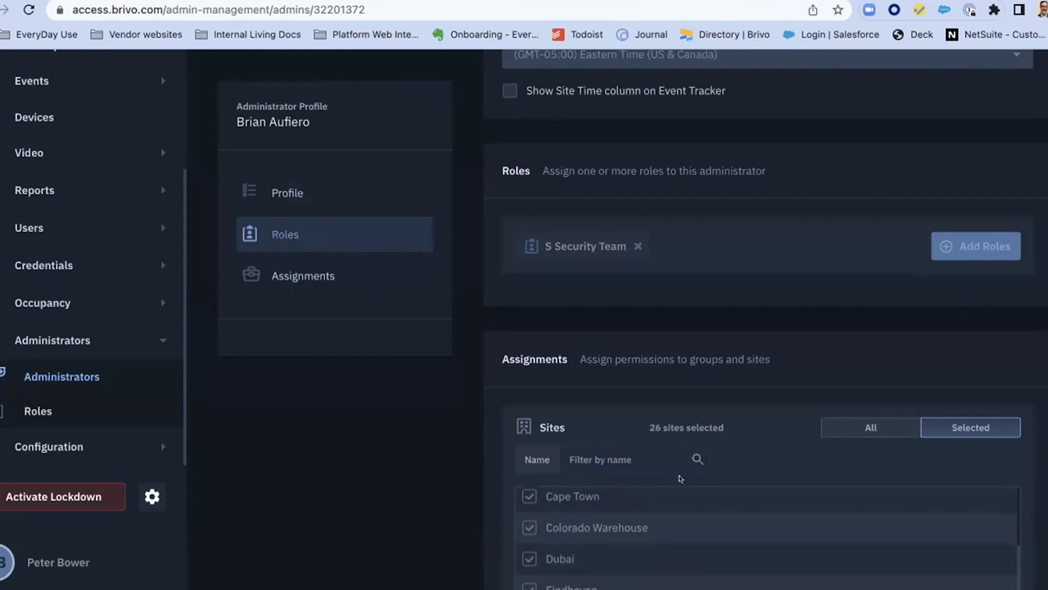
scroll(682, 409, "down", 3)
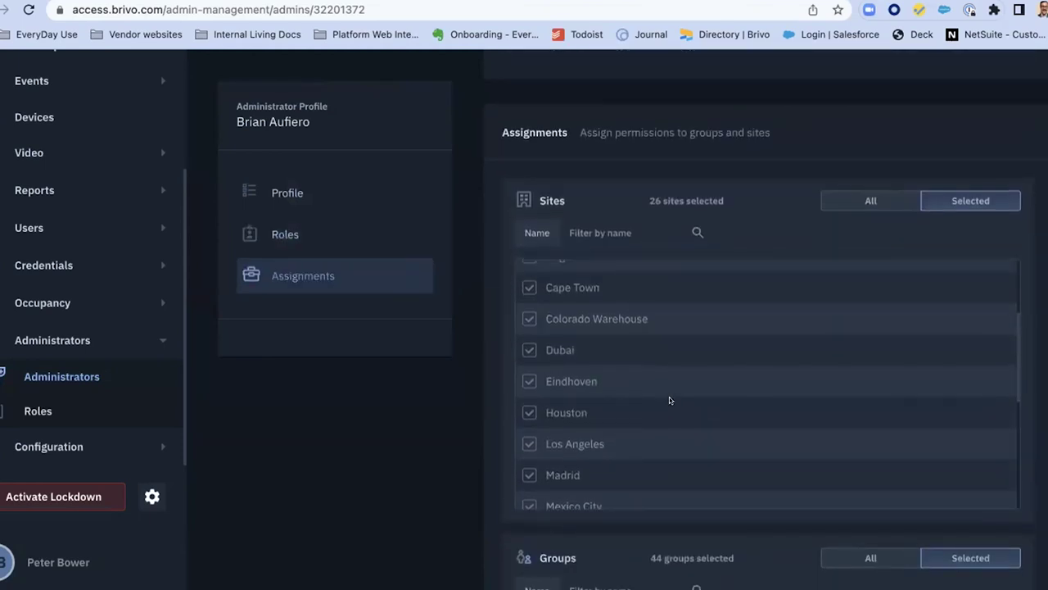
scroll(669, 399, "up", 3)
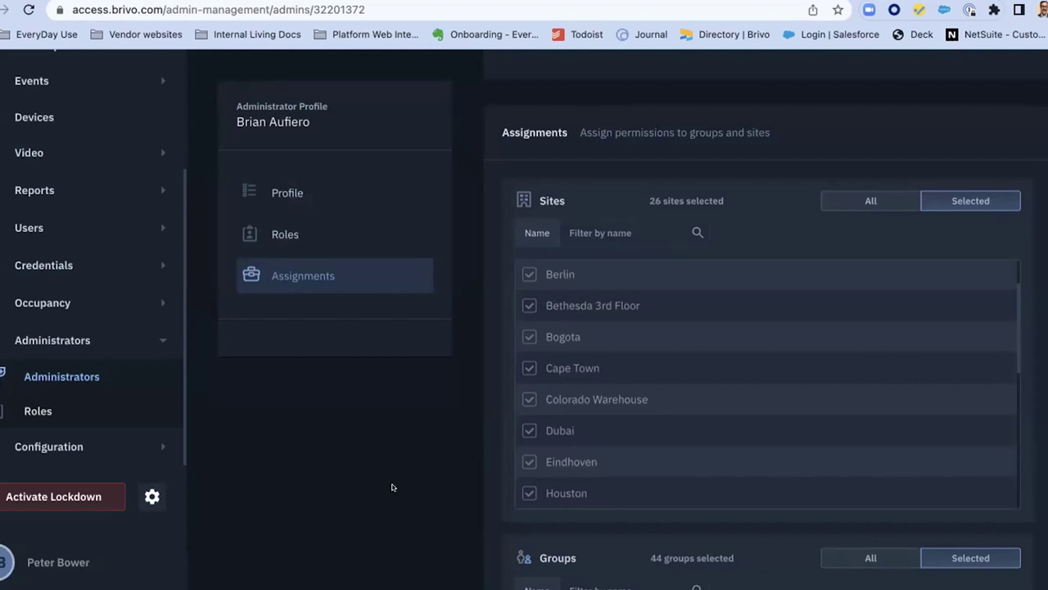
scroll(394, 487, "down", 3)
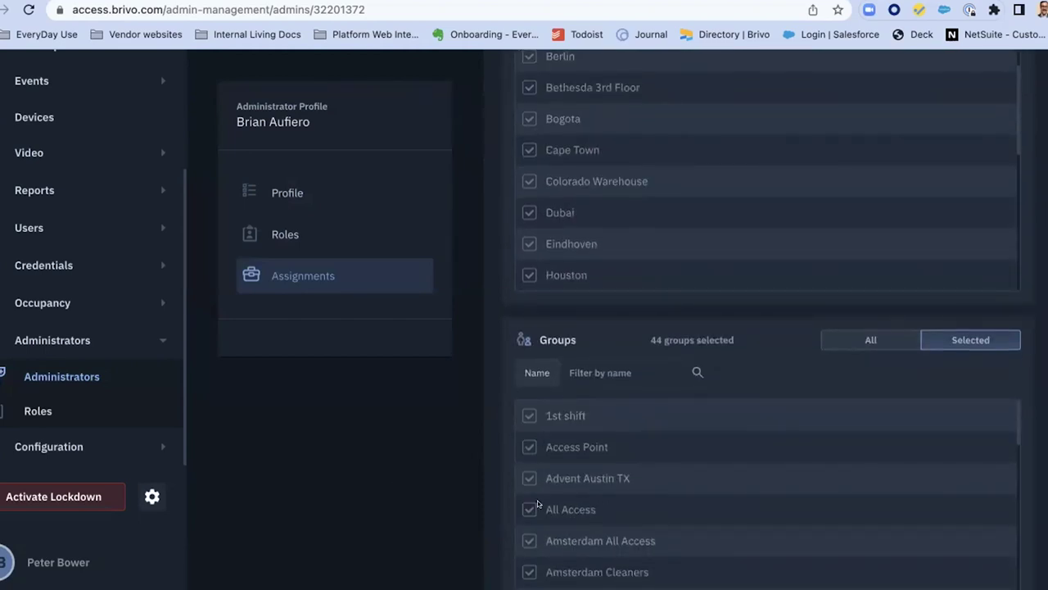
scroll(557, 502, "down", 1)
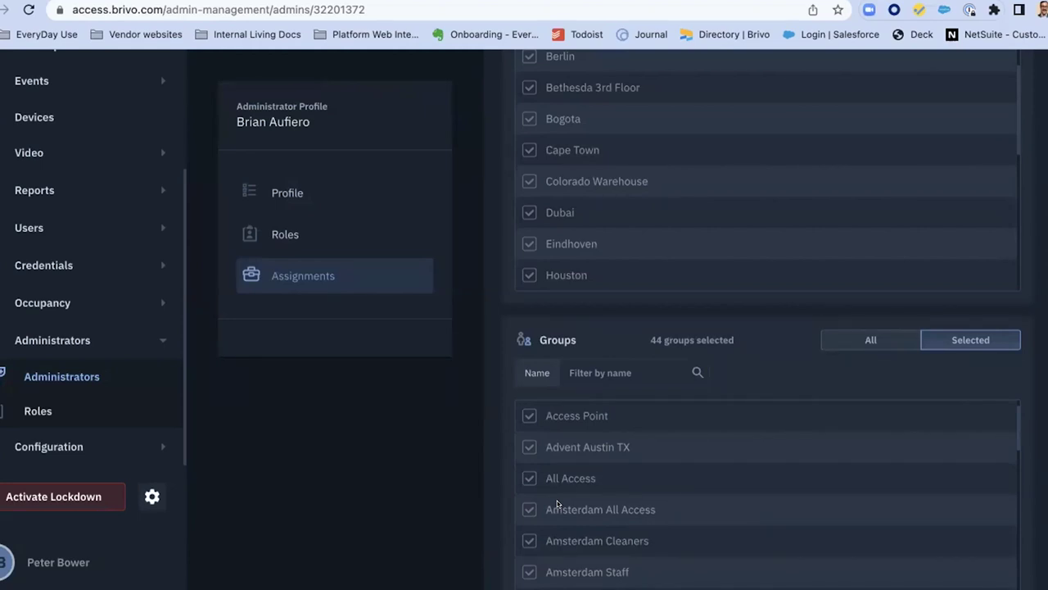
scroll(316, 541, "down", 1)
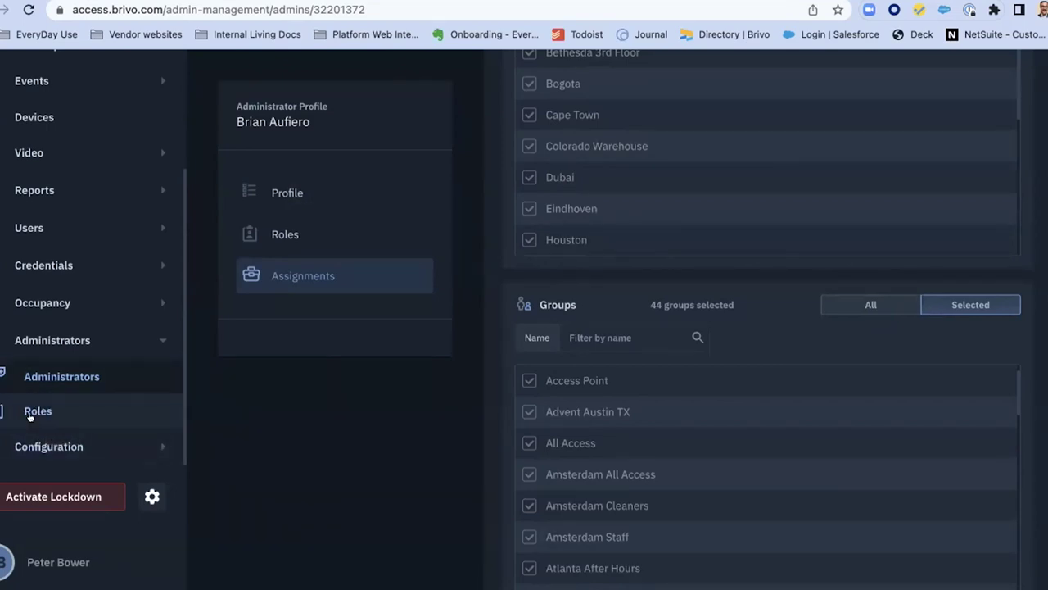
scroll(311, 418, "up", 2)
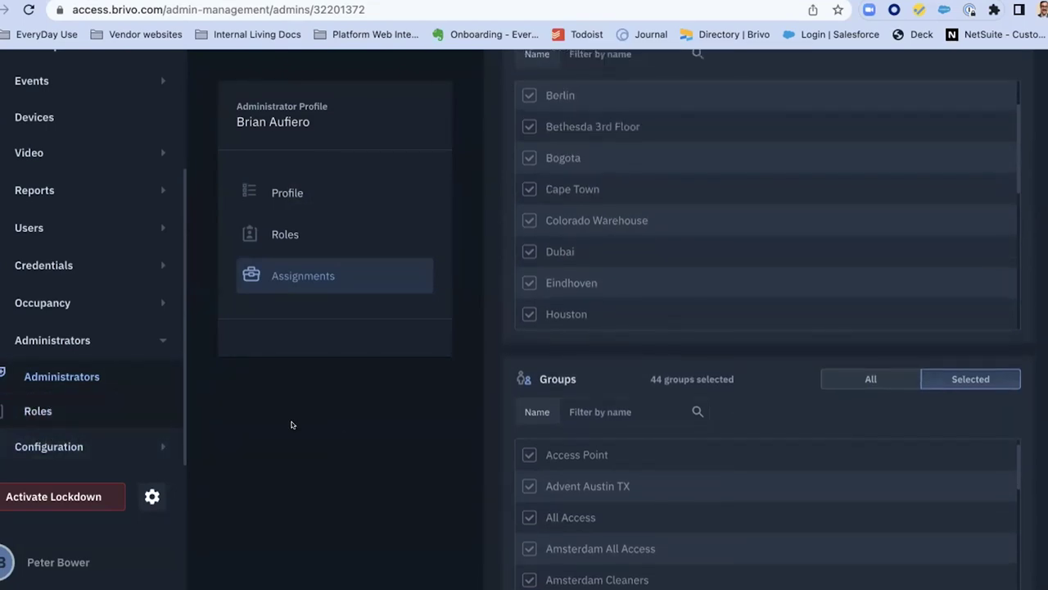
Step: Open the Credential Manager custom role and examine its permissions, including Event Classification, Device Status and Live Video
scroll(71, 239, "up", 3)
scroll(70, 240, "down", 2)
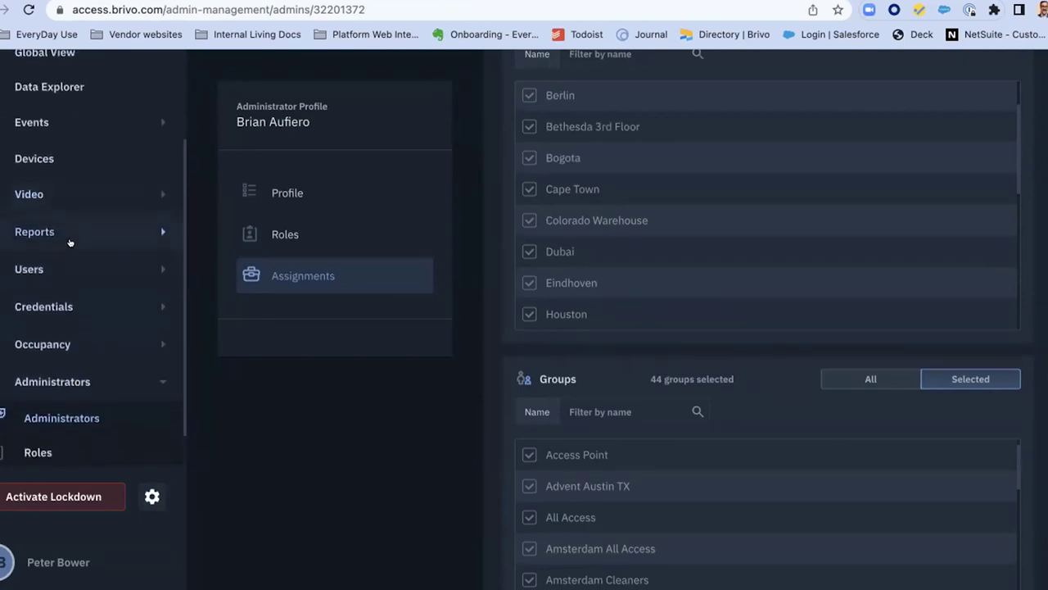
scroll(69, 342, "down", 1)
left_click(38, 403)
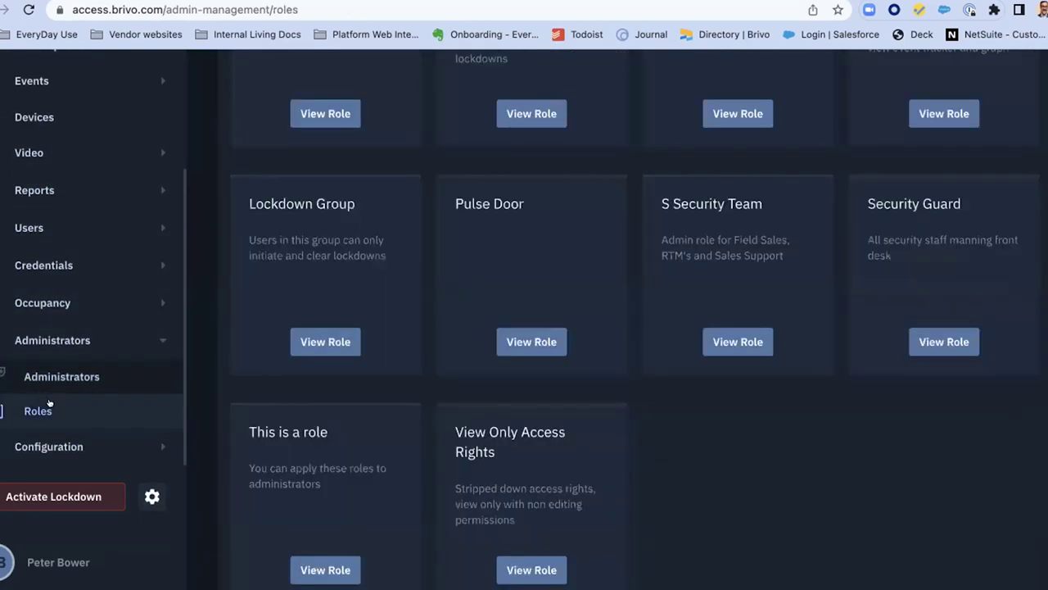
scroll(568, 341, "up", 3)
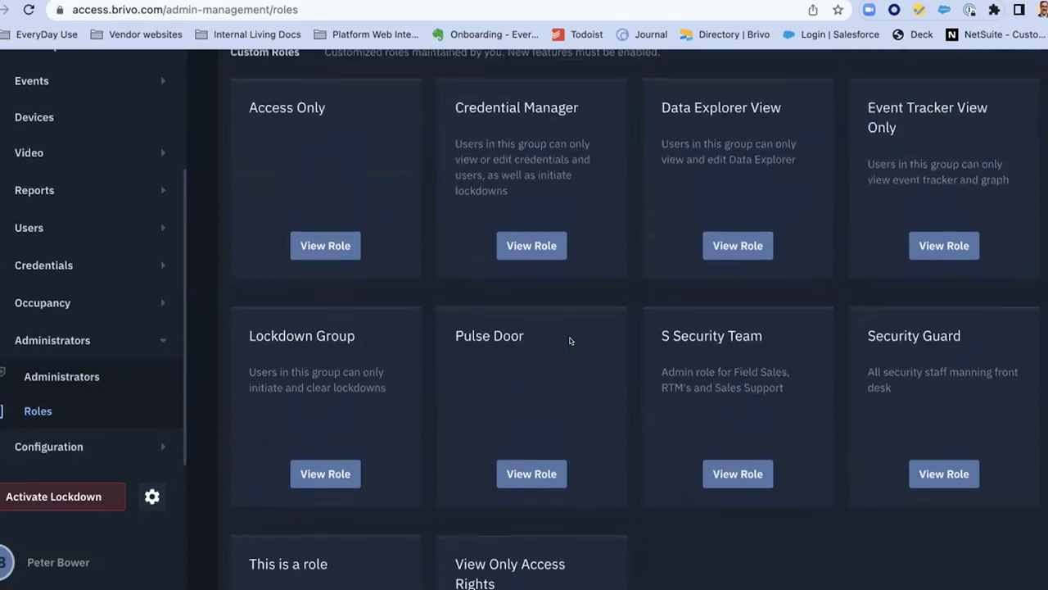
left_click(528, 251)
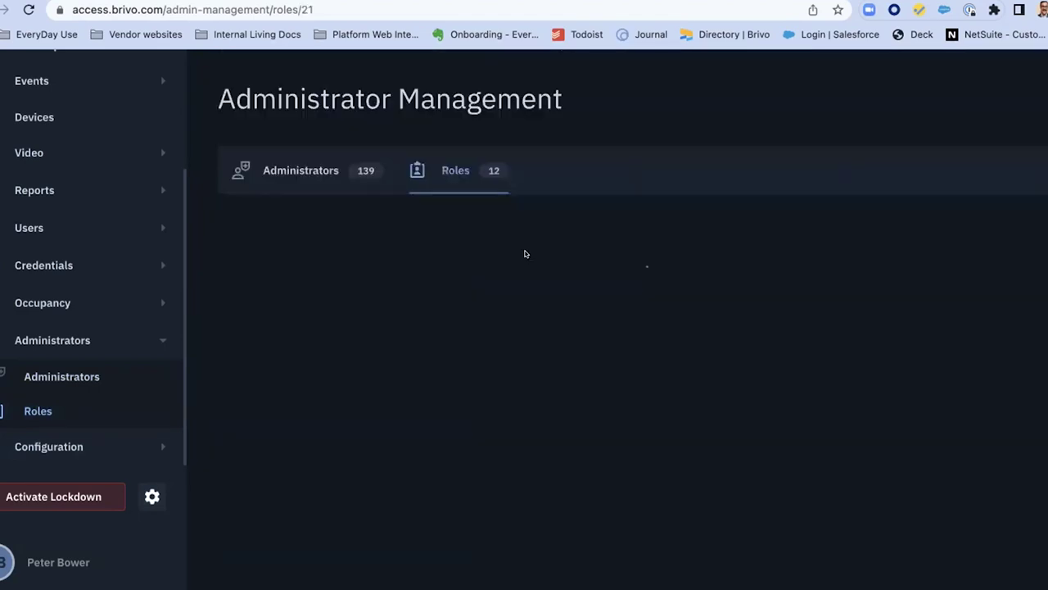
scroll(563, 291, "down", 3)
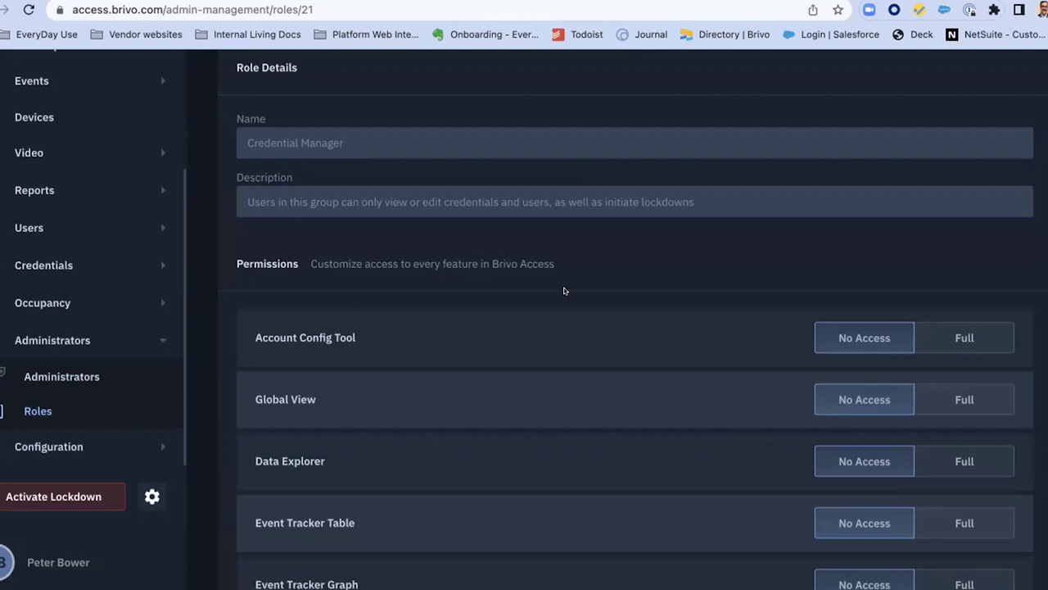
scroll(563, 379, "down", 10)
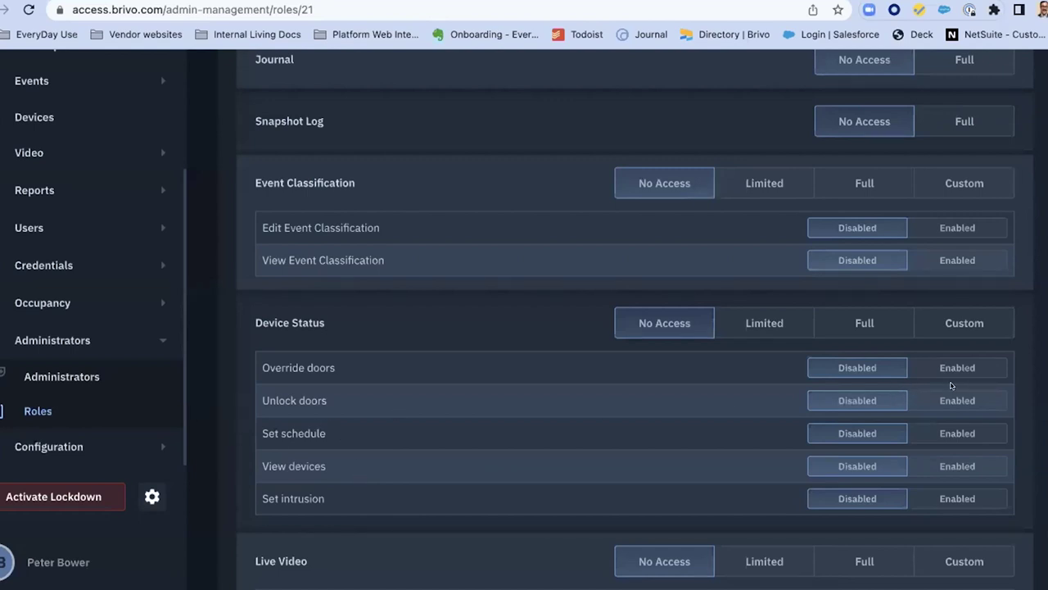
scroll(946, 394, "down", 5)
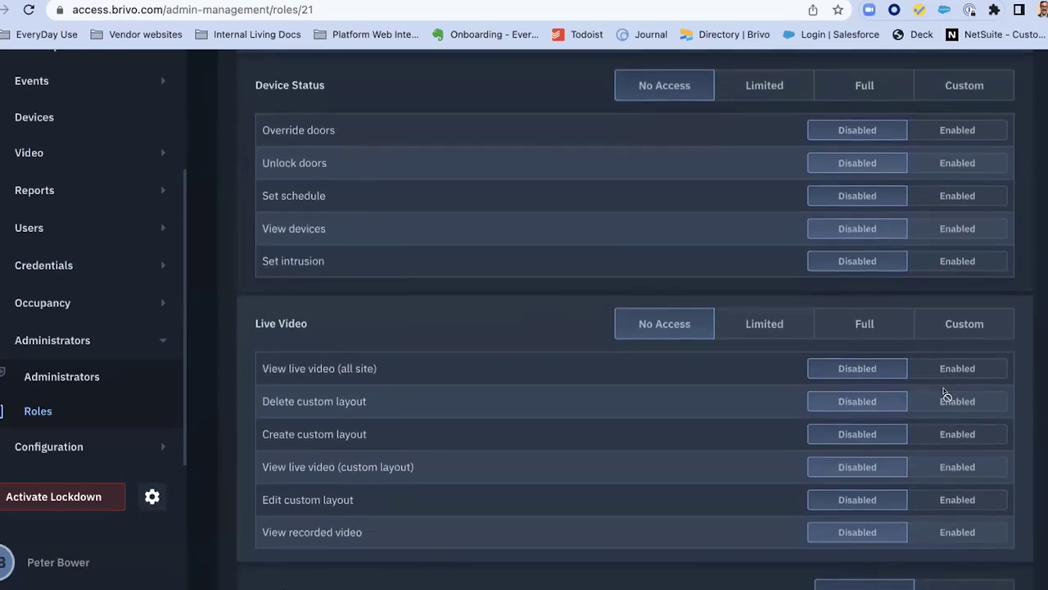
scroll(330, 421, "down", 1)
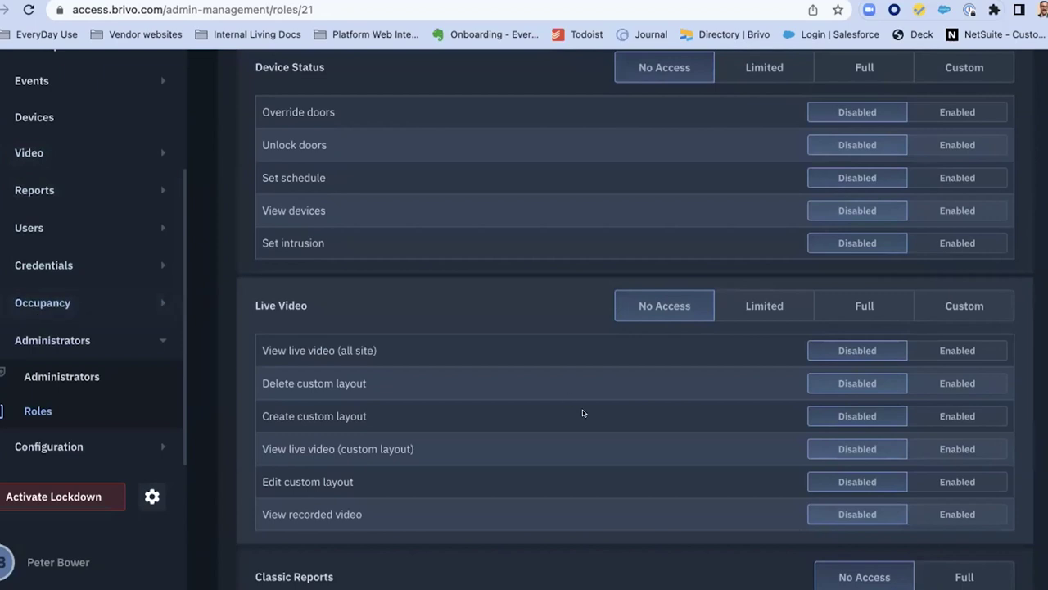
Step: Examine the rest of the Credential Manager role's permissions, including Classic Reports, Users and Groups
scroll(582, 412, "down", 4)
scroll(583, 412, "down", 3)
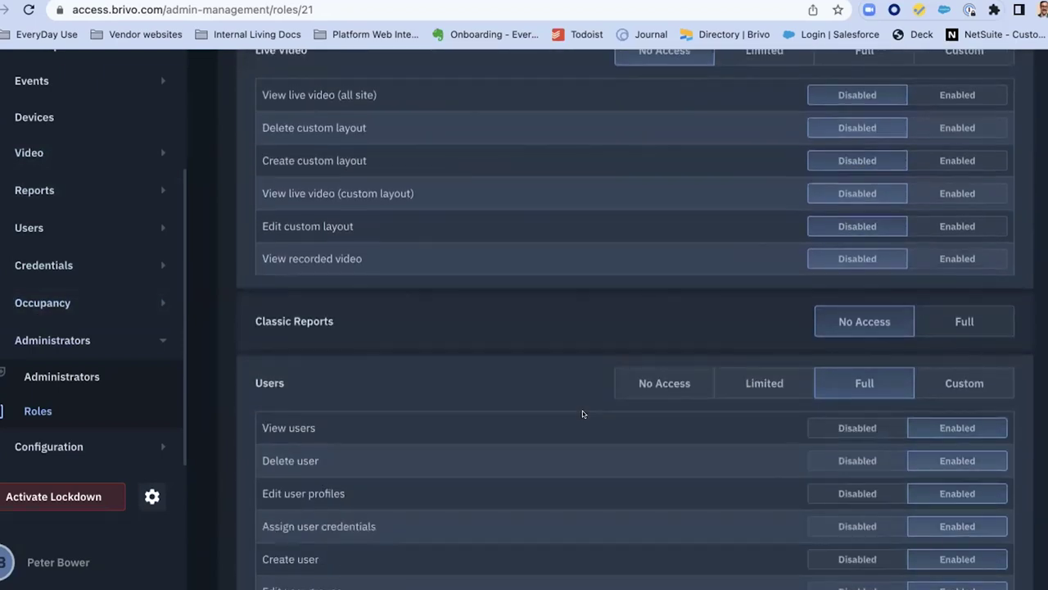
scroll(582, 413, "down", 5)
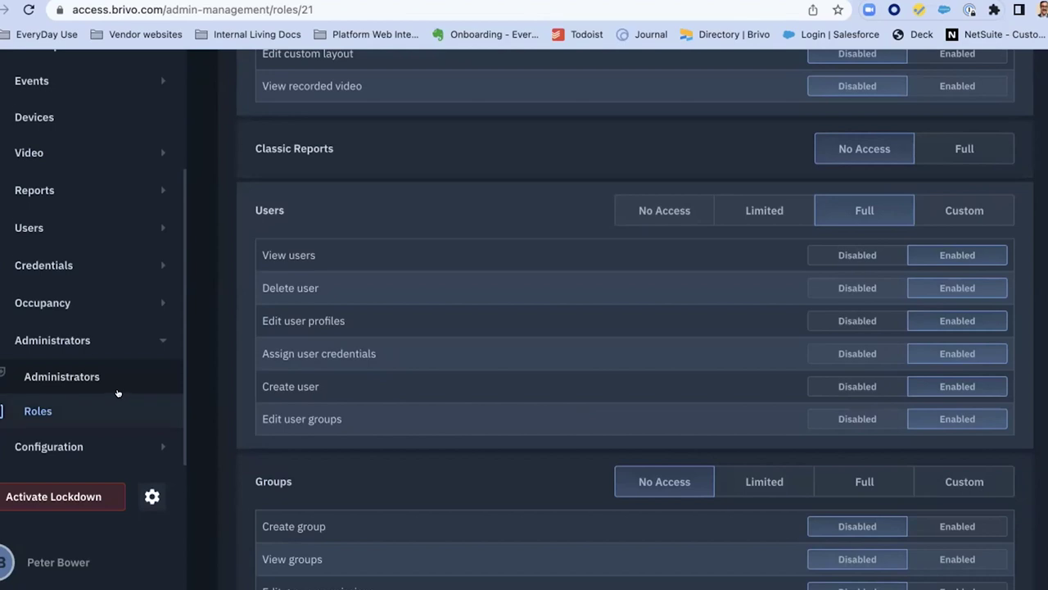
scroll(121, 393, "down", 1)
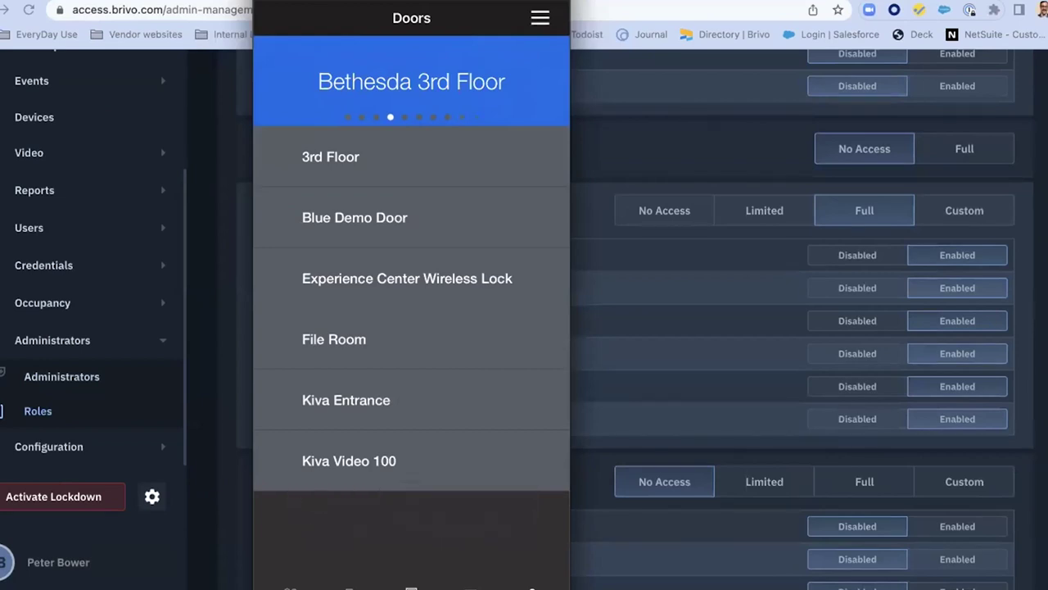
Step: Switch to the mobile app, review the door activity log for the Bethesda 3rd Floor site and browse towards the next site
scroll(411, 327, "down", 5)
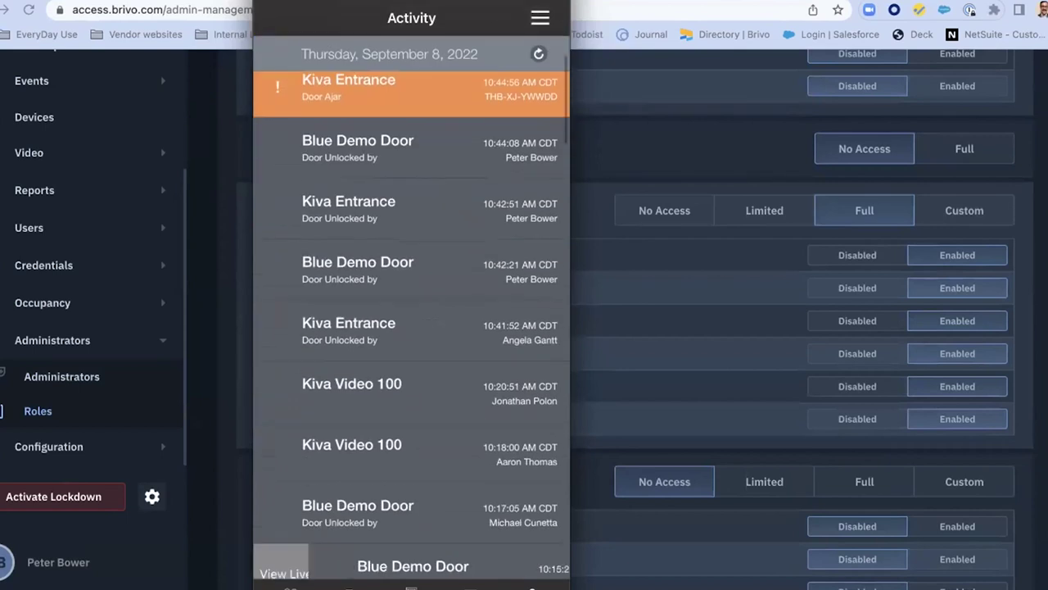
scroll(411, 311, "up", 5)
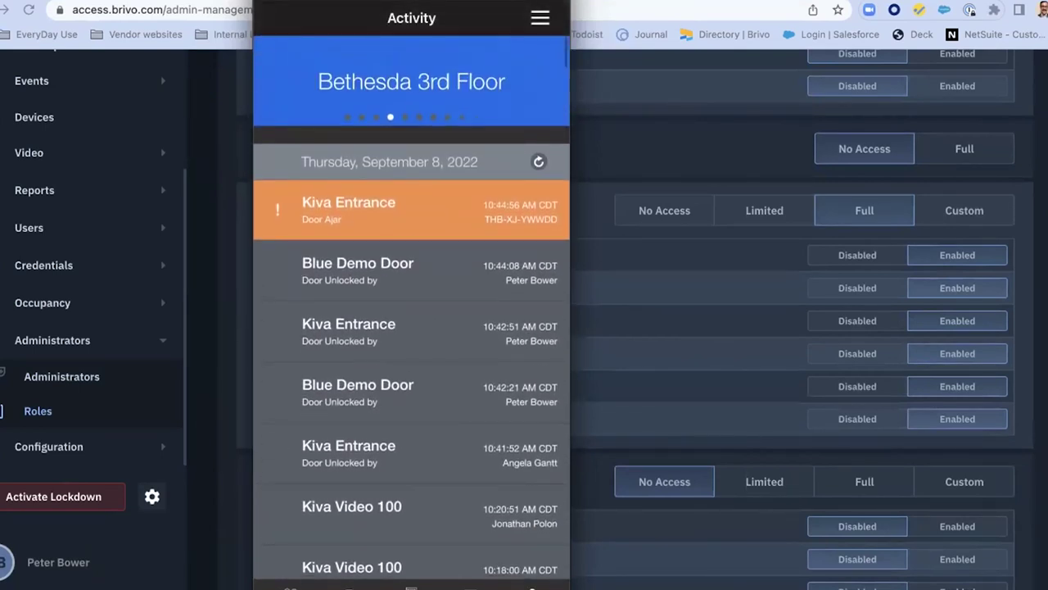
left_click_drag(508, 82, 344, 81)
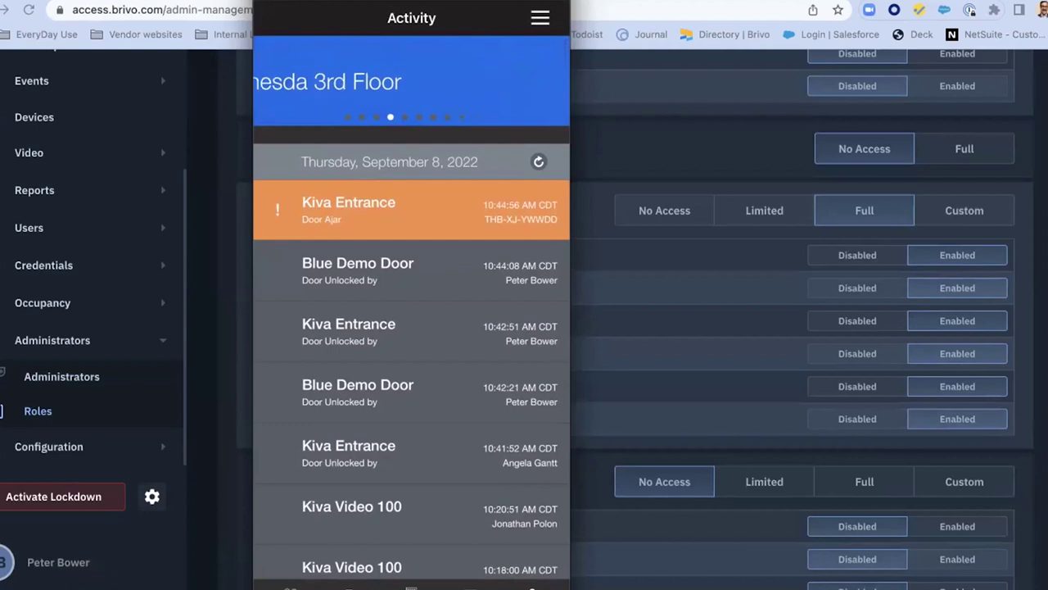
left_click_drag(508, 82, 368, 82)
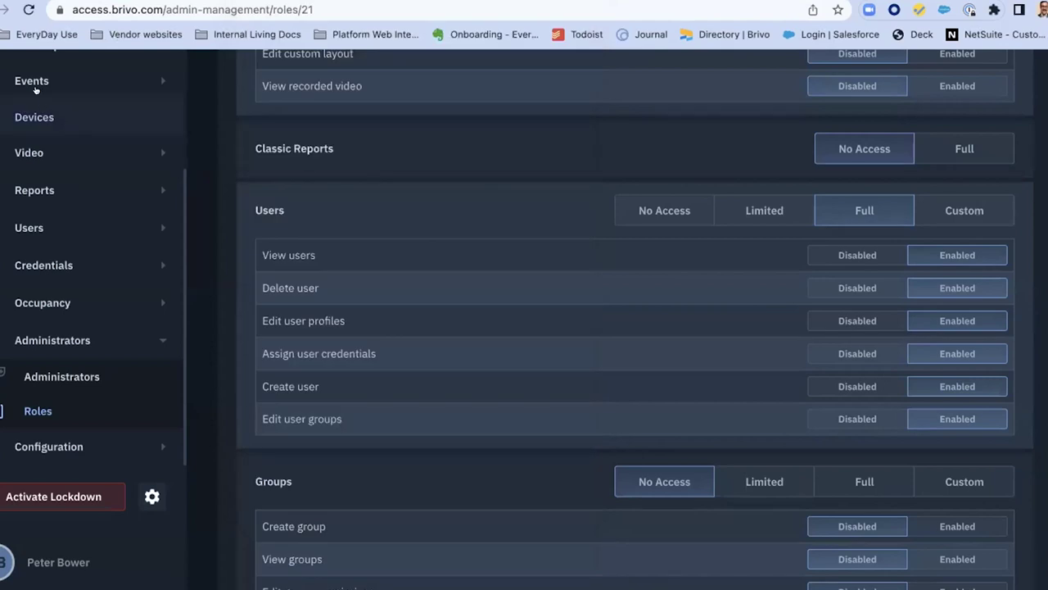
Step: Open the Event Tracker in the web dashboard, then review the Full Lockdown and examine the affected Atlanta doors among the devices
left_click(37, 80)
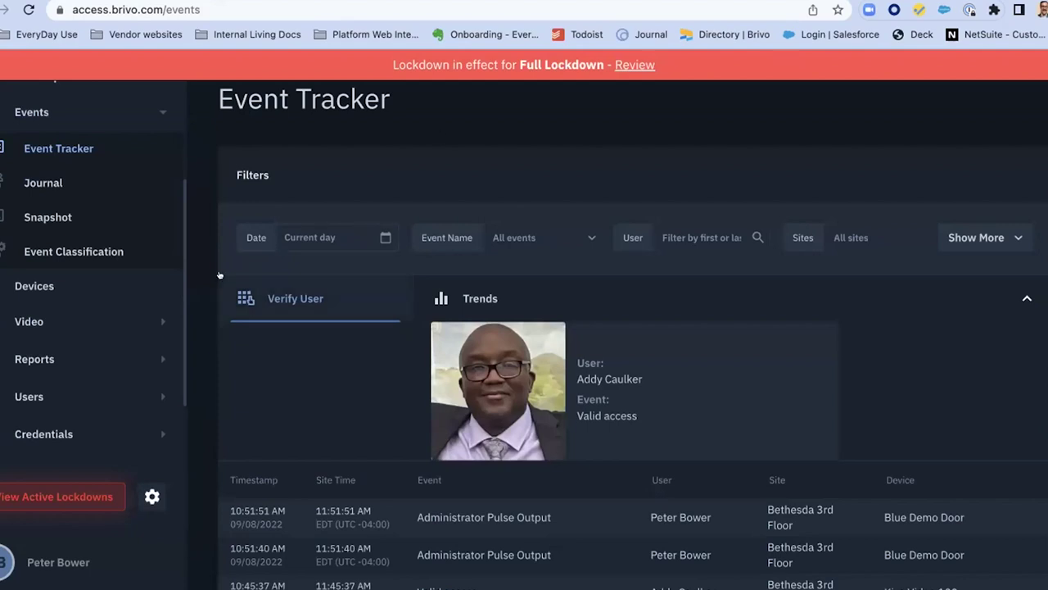
left_click(634, 65)
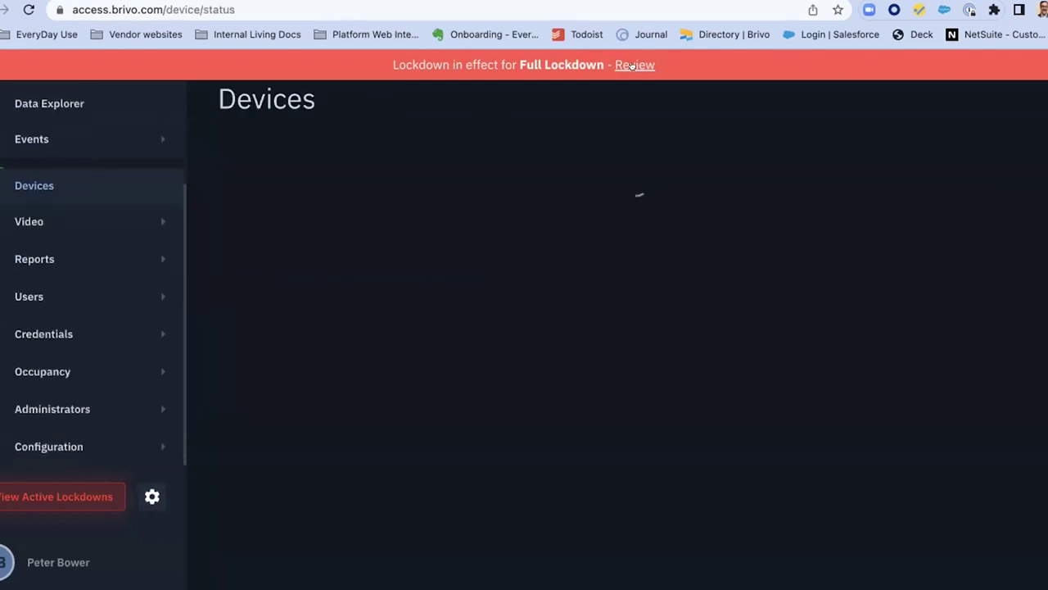
scroll(508, 475, "down", 3)
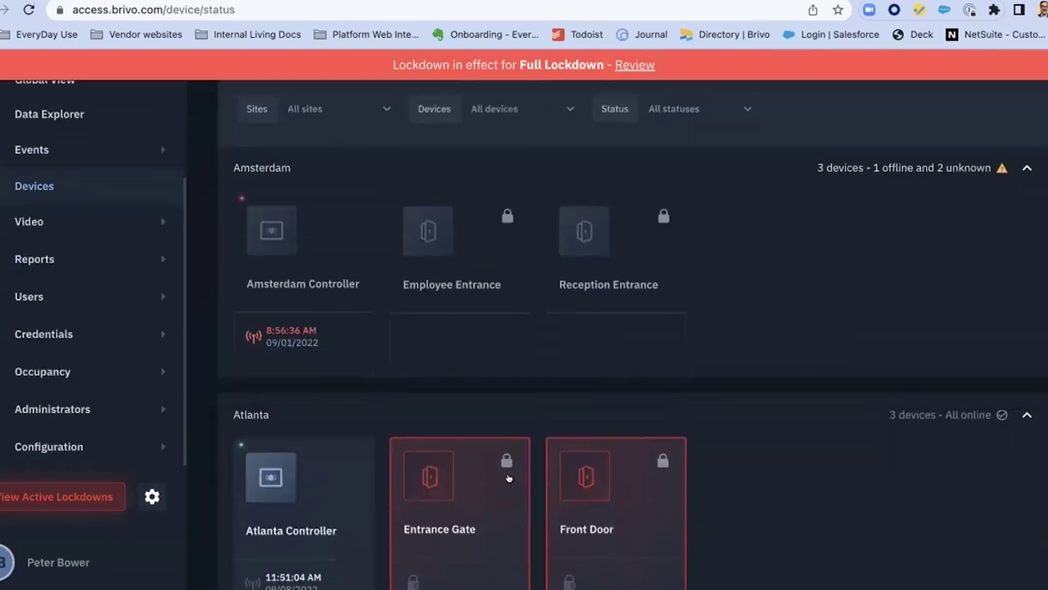
scroll(509, 469, "down", 3)
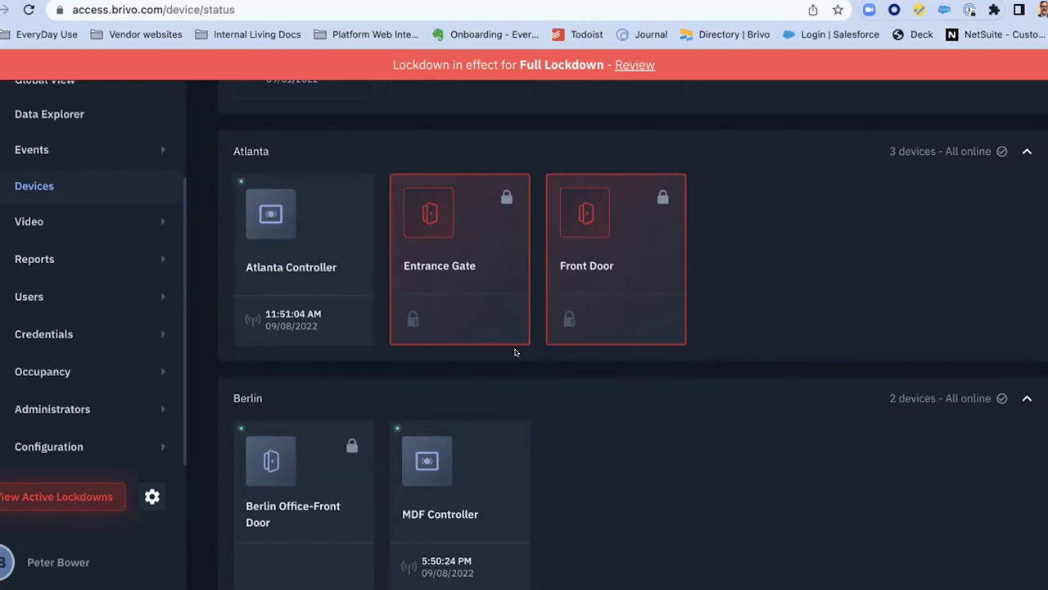
Step: Open the active lockdowns and clear all of them
left_click(61, 490)
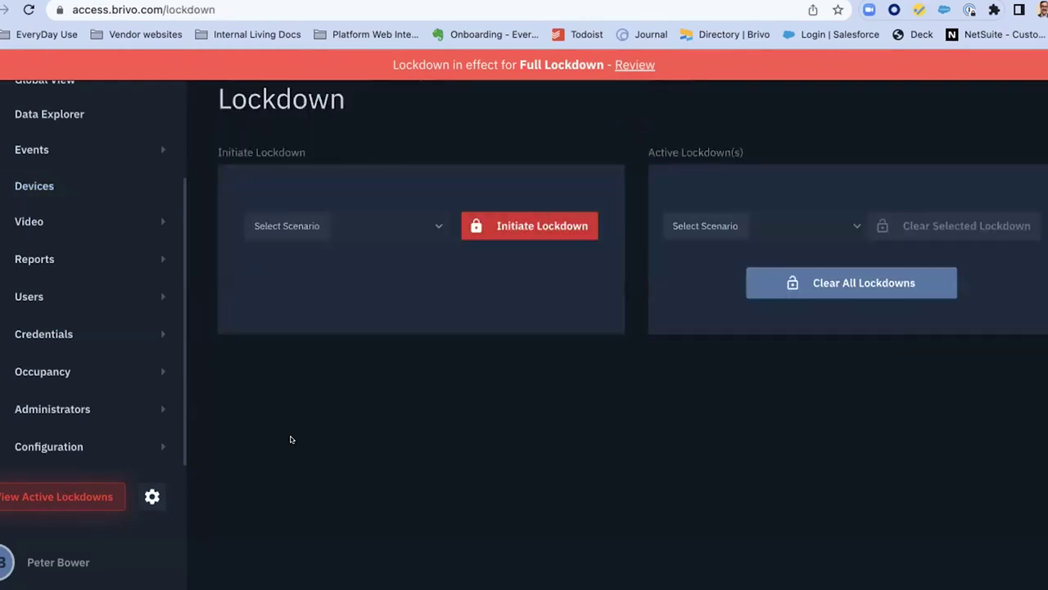
left_click(822, 284)
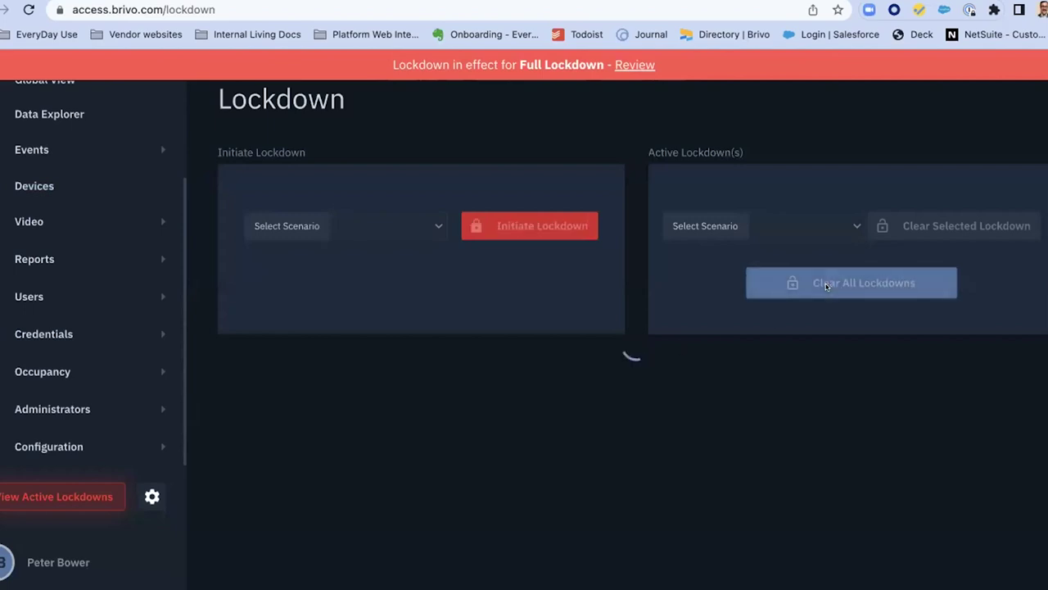